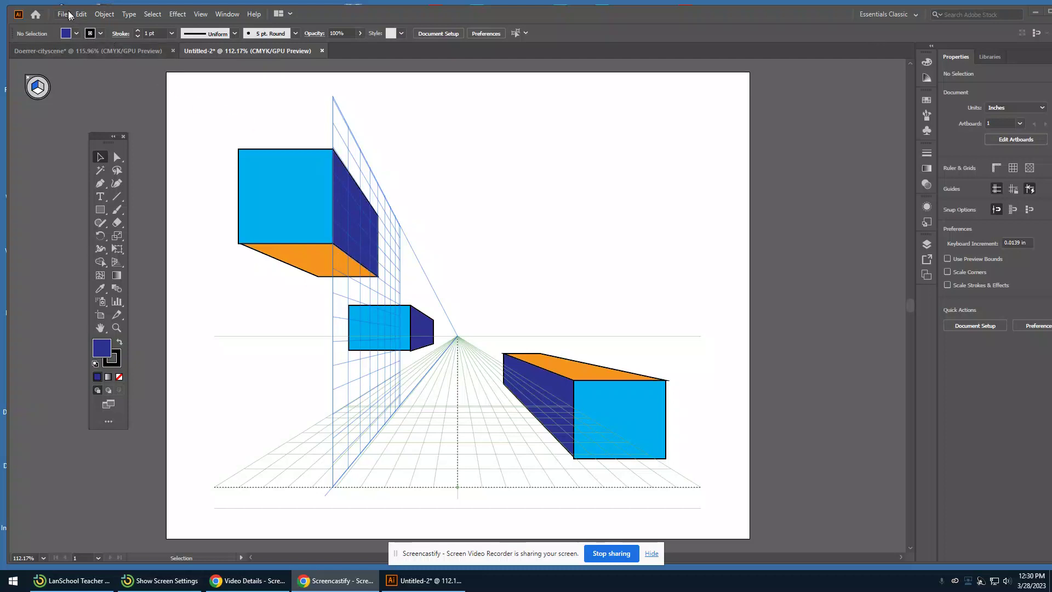
- Create a new 10 × 8 in landscape document with one artboard
{"action": "left_click", "coordinate": [62, 14]}
{"action": "key", "text": "ctrl+n"}
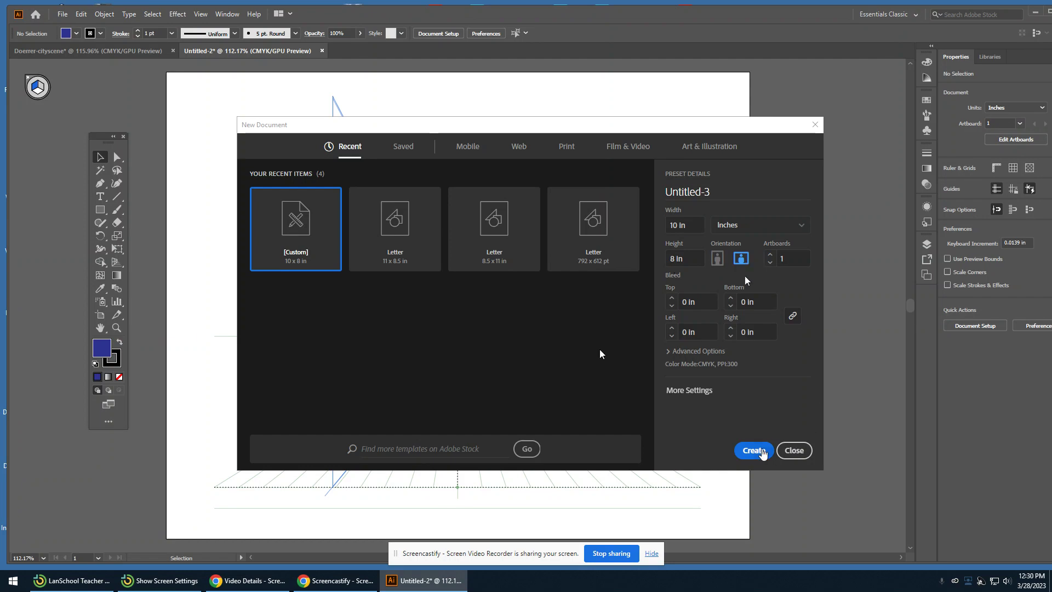
{"action": "left_click", "coordinate": [745, 454]}
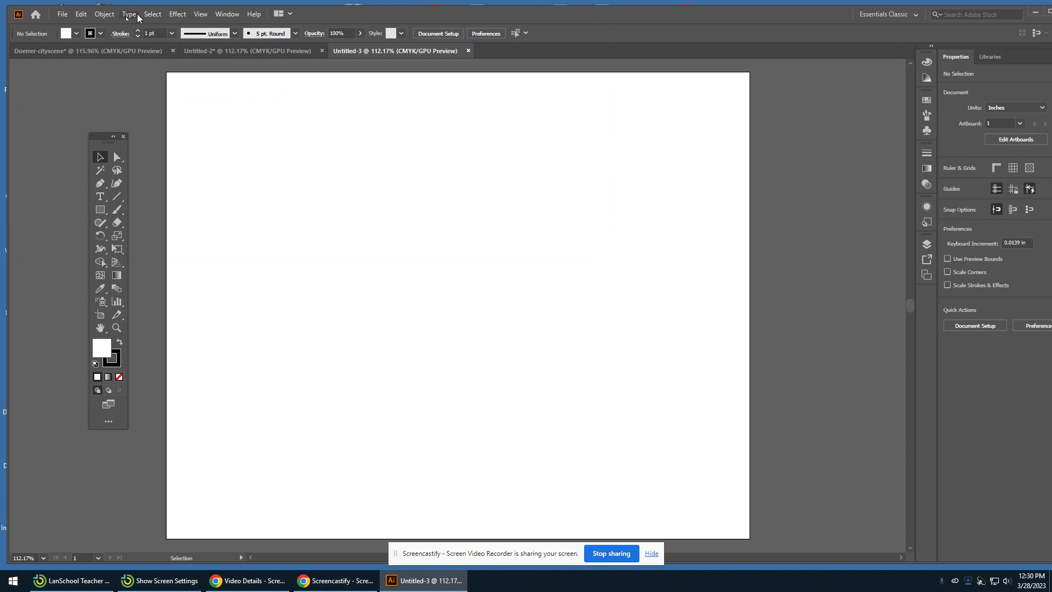
- Display the two-point perspective grid using the 2P-Normal View preset
{"action": "left_click", "coordinate": [198, 14]}
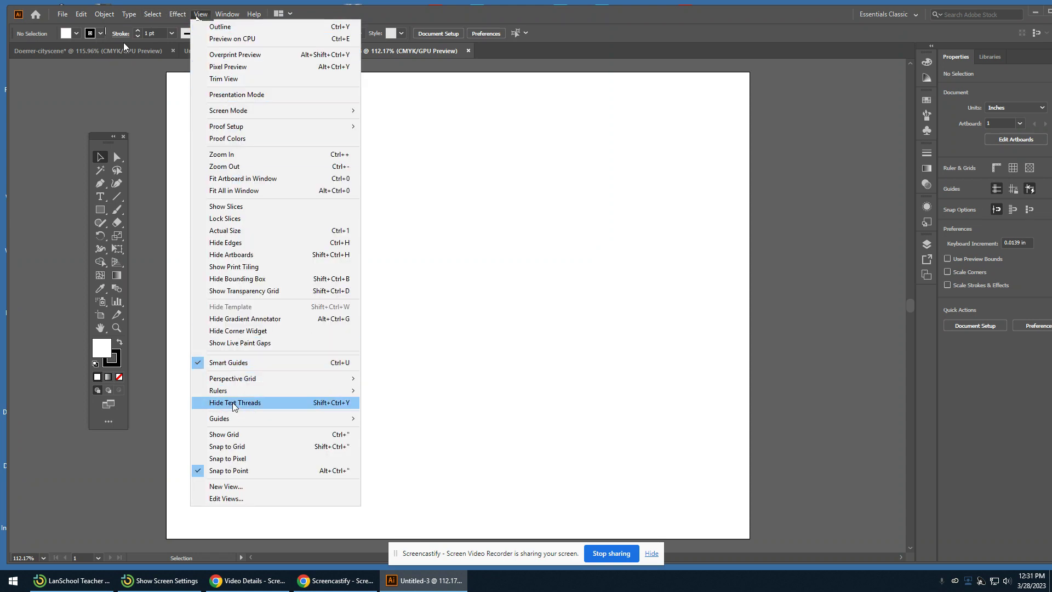
{"action": "mouse_move", "coordinate": [246, 378]}
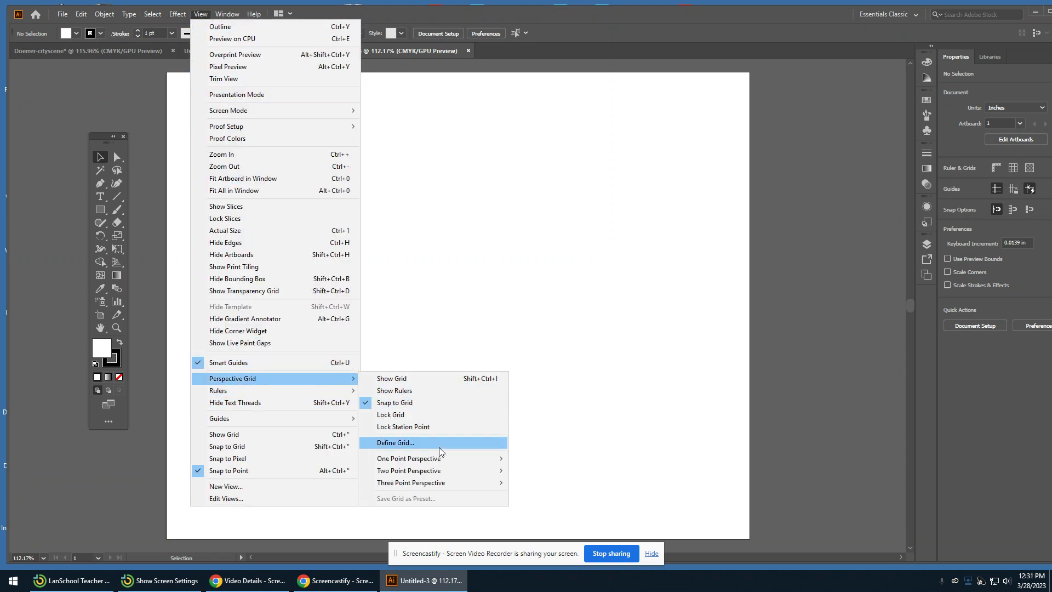
{"action": "mouse_move", "coordinate": [441, 471]}
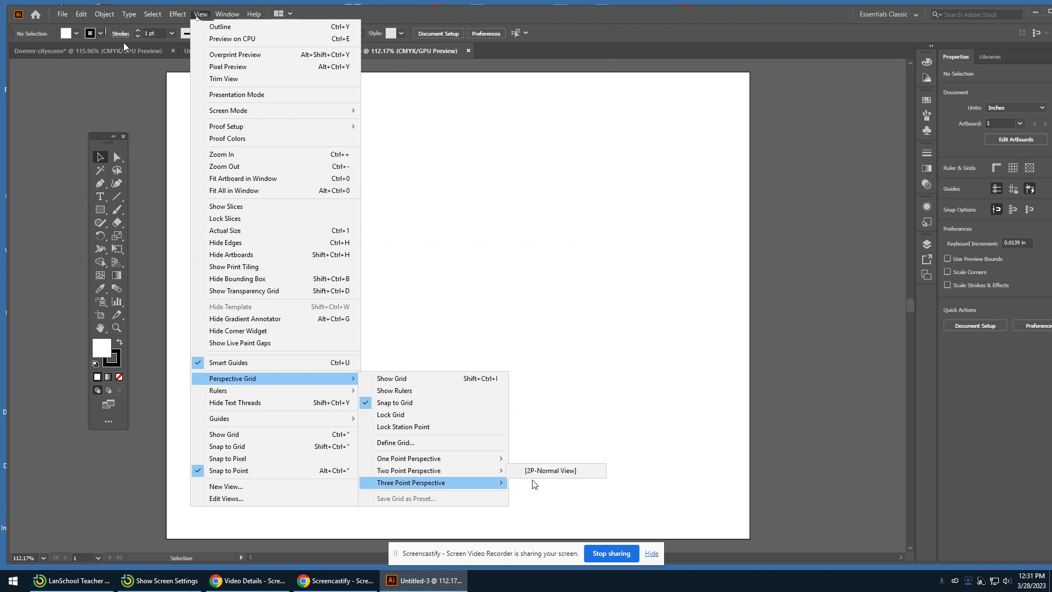
{"action": "left_click", "coordinate": [571, 476]}
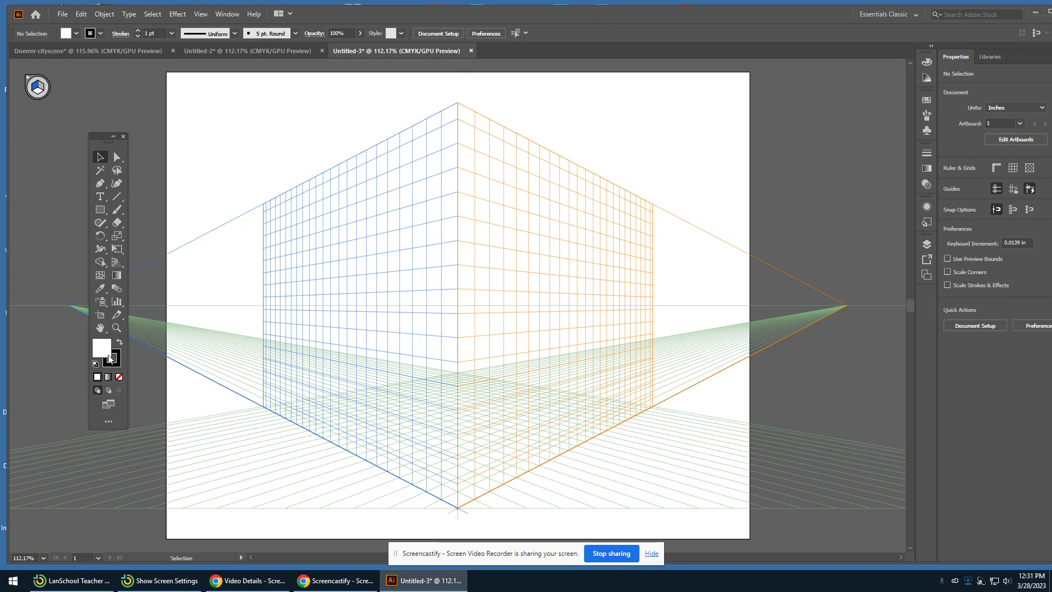
- Lower the perspective grid's horizon line closer to the ground level with the Perspective Grid tool
{"action": "left_click", "coordinate": [115, 332]}
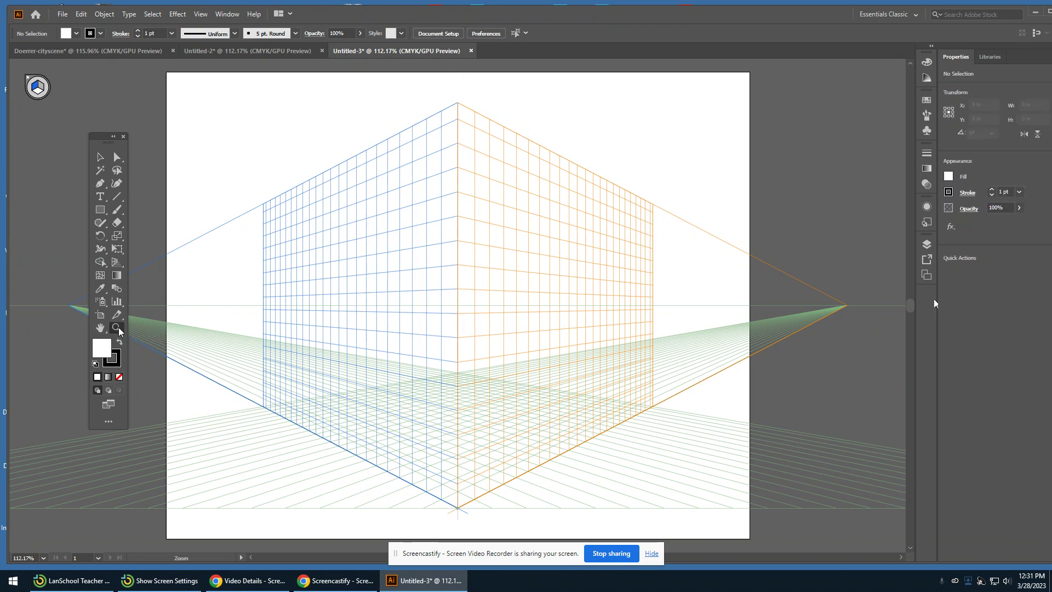
{"action": "left_click", "coordinate": [420, 318], "text": "alt"}
{"action": "left_click", "coordinate": [420, 318], "text": "alt"}
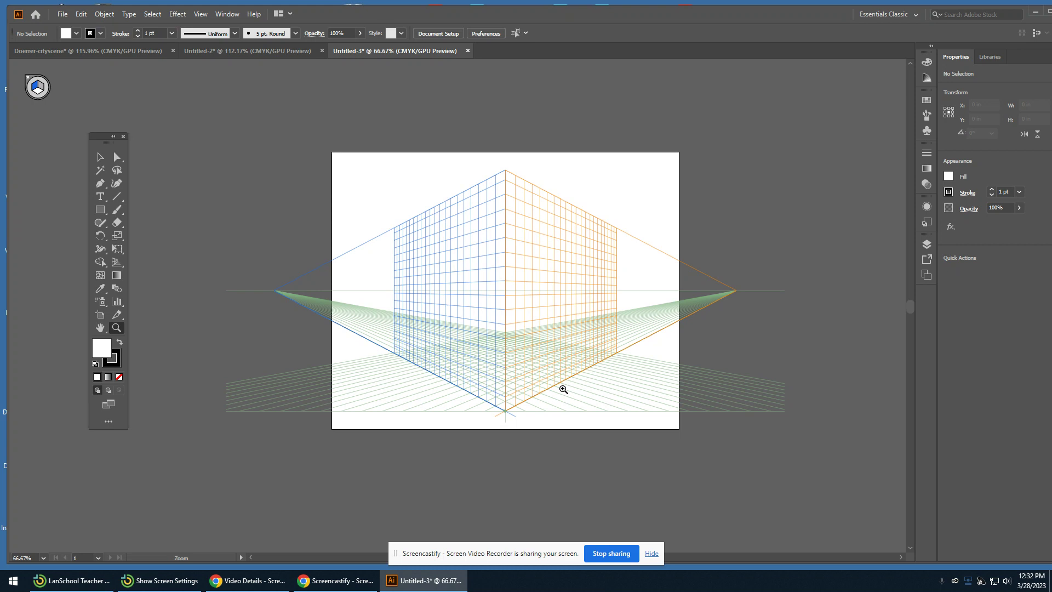
{"action": "left_click", "coordinate": [118, 265]}
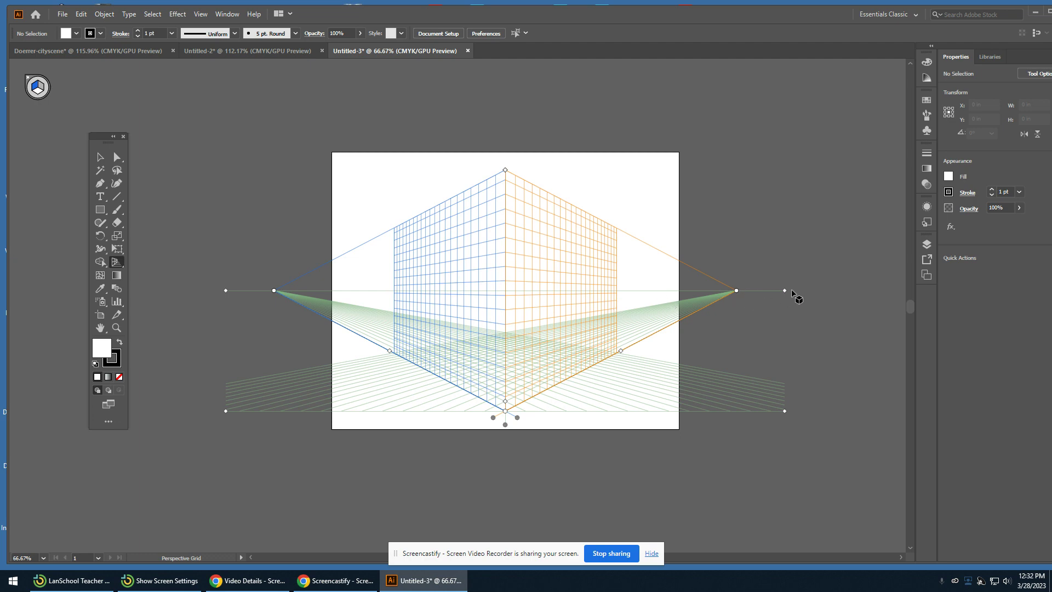
{"action": "left_click_drag", "start_coordinate": [785, 289], "coordinate": [782, 340]}
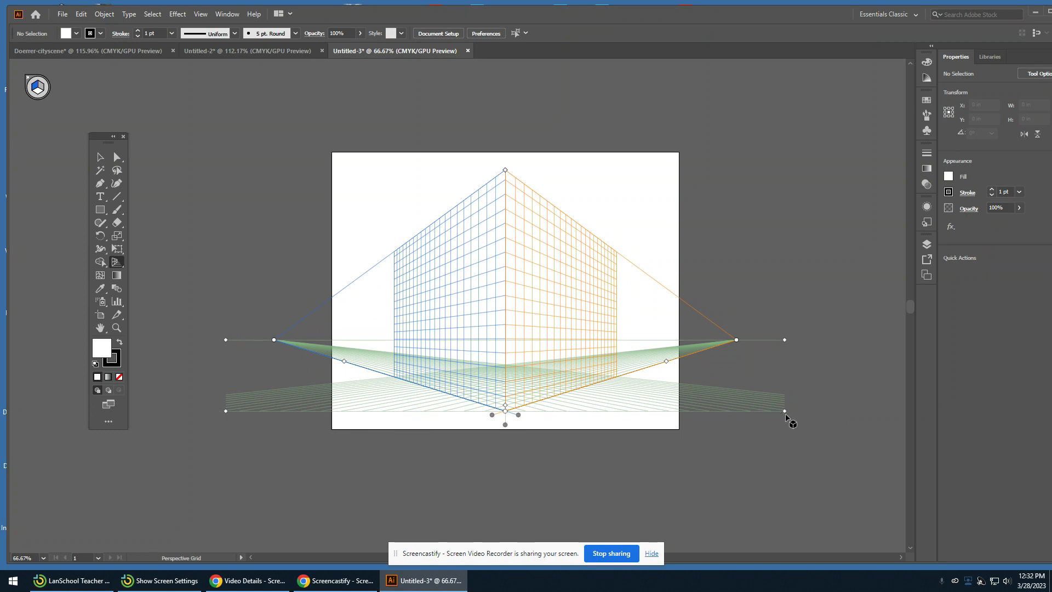
- Nudge the whole grid slightly up and left, and shift both vertical planes right so they meet right of the artboard's centre
{"action": "mouse_move", "coordinate": [782, 411]}
{"action": "left_mouse_down"}
{"action": "mouse_move", "coordinate": [780, 360]}
{"action": "mouse_move", "coordinate": [777, 435]}
{"action": "mouse_move", "coordinate": [786, 349]}
{"action": "mouse_move", "coordinate": [781, 408]}
{"action": "left_mouse_up"}
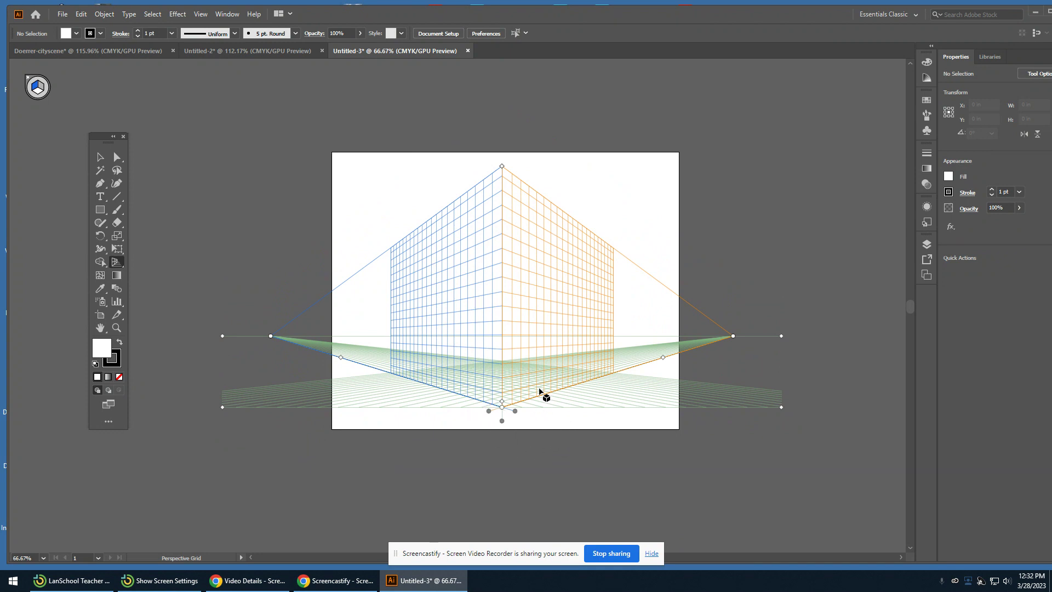
{"action": "left_click_drag", "start_coordinate": [490, 412], "coordinate": [562, 407]}
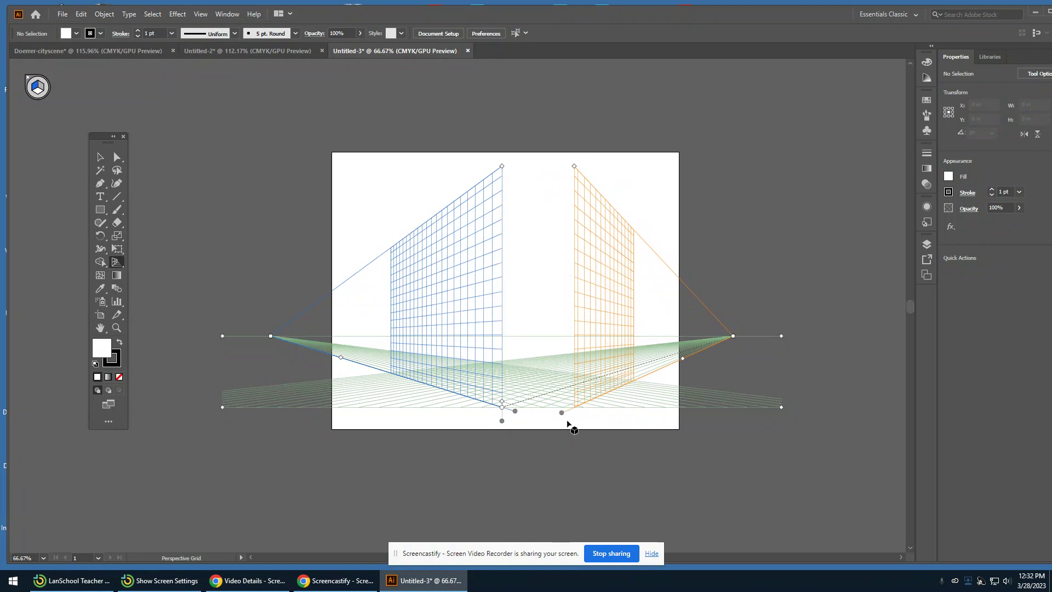
{"action": "left_click_drag", "start_coordinate": [515, 411], "coordinate": [590, 419]}
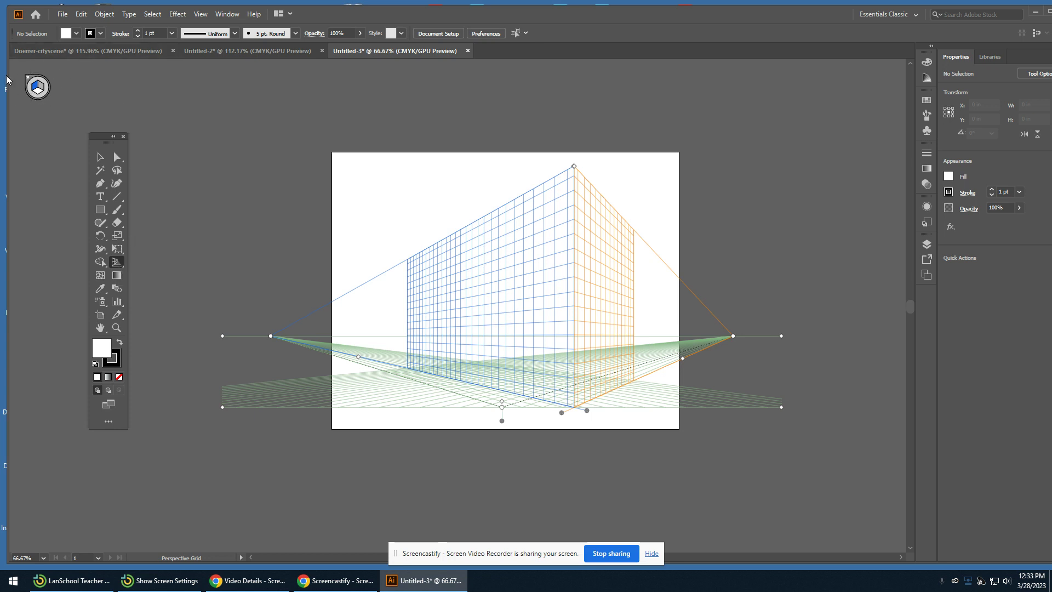
- Draw a cyan-filled rectangle about 2.83 × 1.75 in on the right grid plane, starting at the shared corner edge below the horizon
{"action": "left_click", "coordinate": [41, 90]}
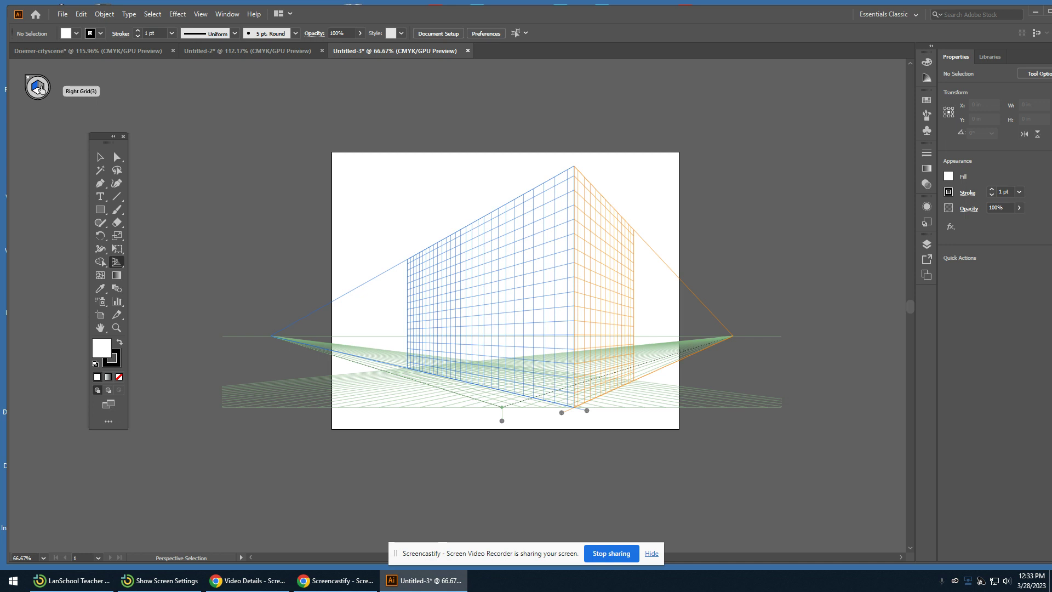
{"action": "key", "text": "shift+p"}
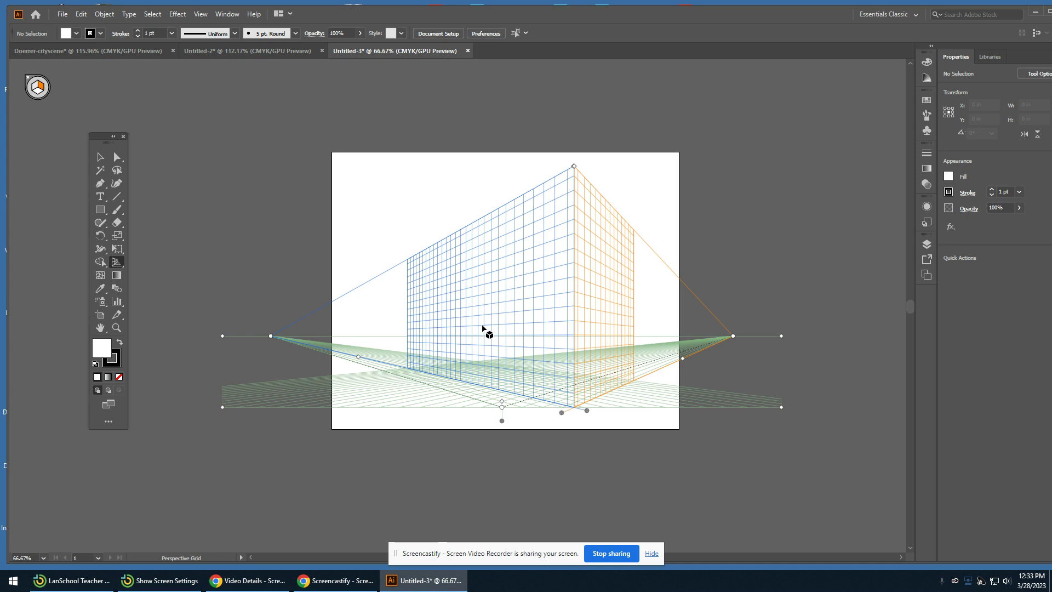
{"action": "left_click", "coordinate": [101, 214]}
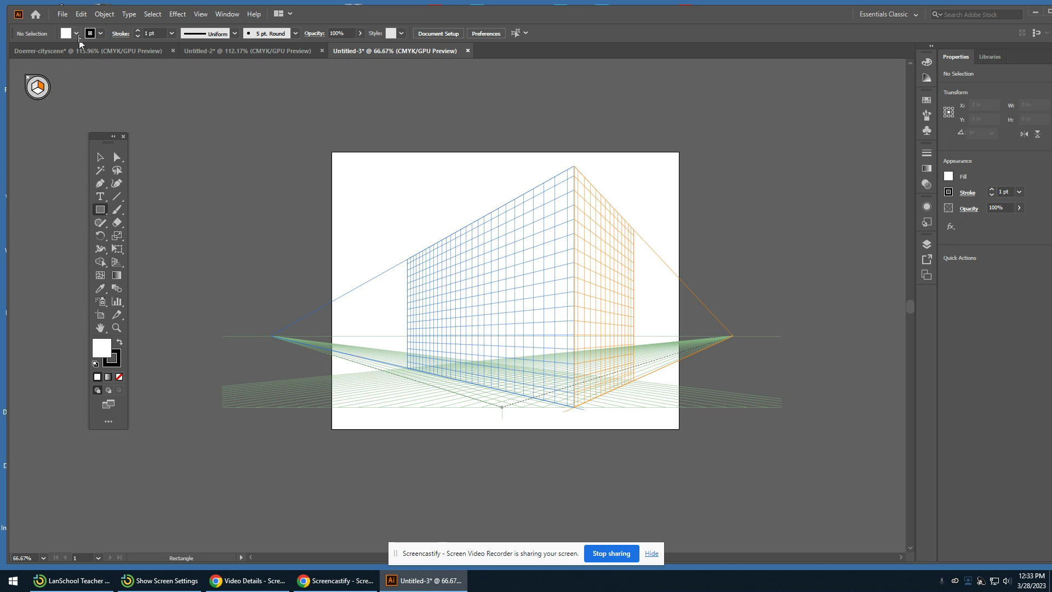
{"action": "left_click", "coordinate": [77, 34]}
{"action": "left_click", "coordinate": [61, 52]}
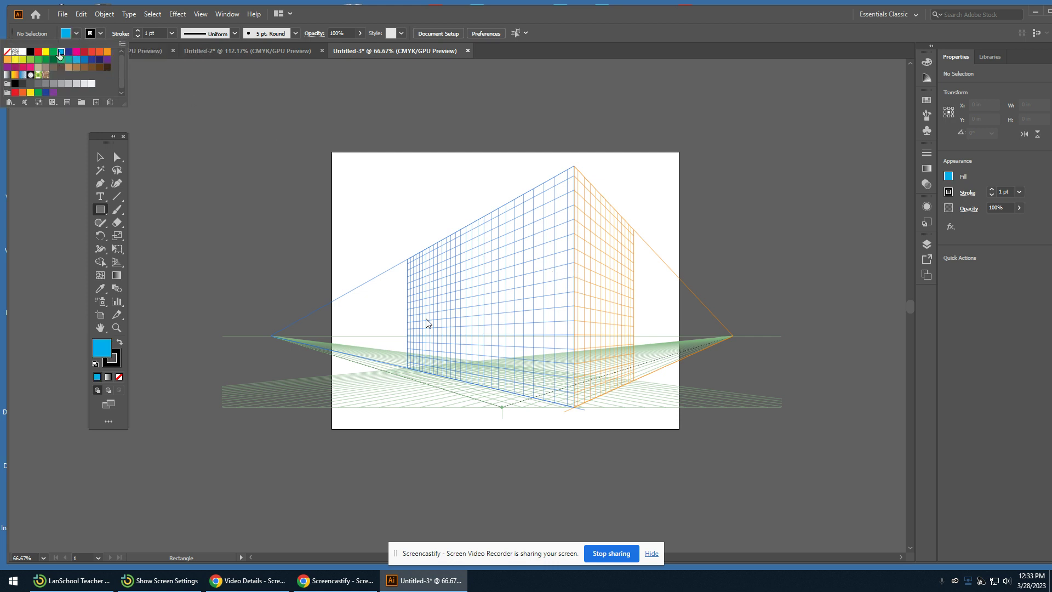
{"action": "left_click", "coordinate": [216, 223]}
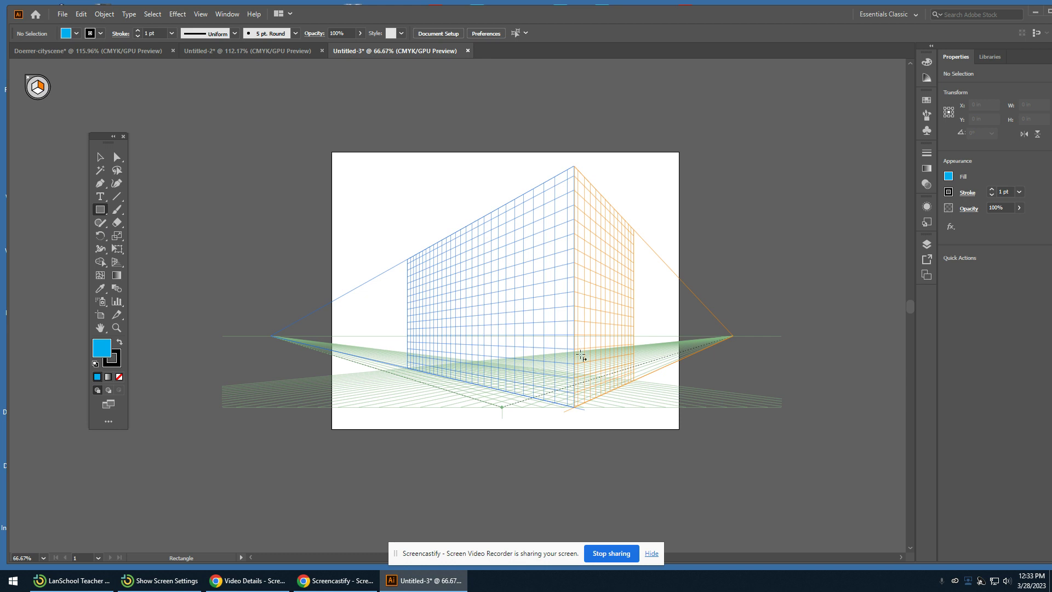
{"action": "left_click_drag", "start_coordinate": [574, 355], "coordinate": [612, 402]}
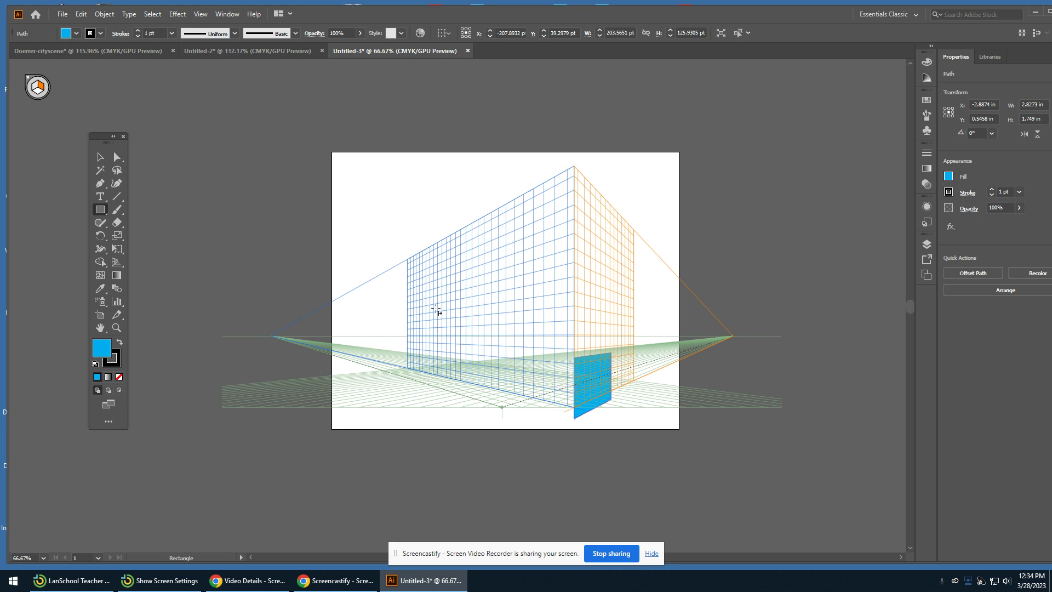
- Activate the left grid plane and set the fill to dark blue for a new rectangle
{"action": "key", "text": "shift+p"}
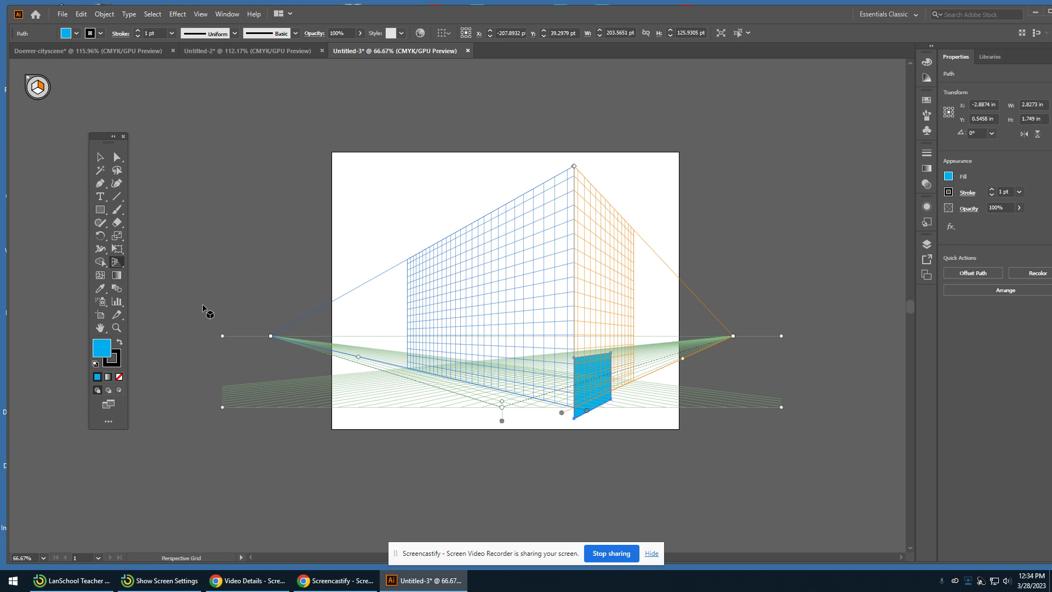
{"action": "key", "text": "shift+v"}
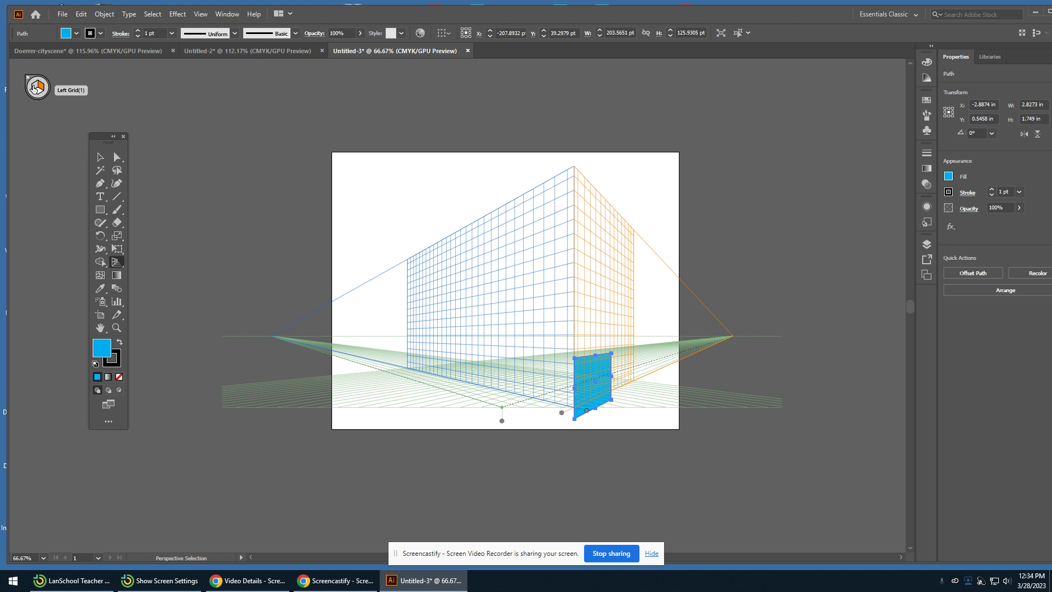
{"action": "key", "text": "shift+p"}
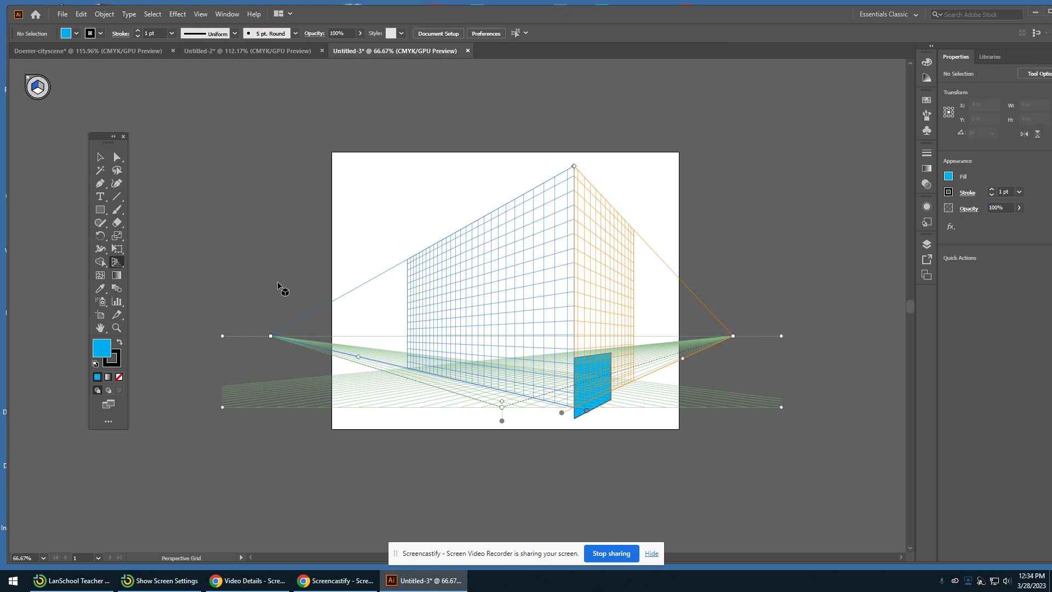
{"action": "left_click", "coordinate": [100, 157]}
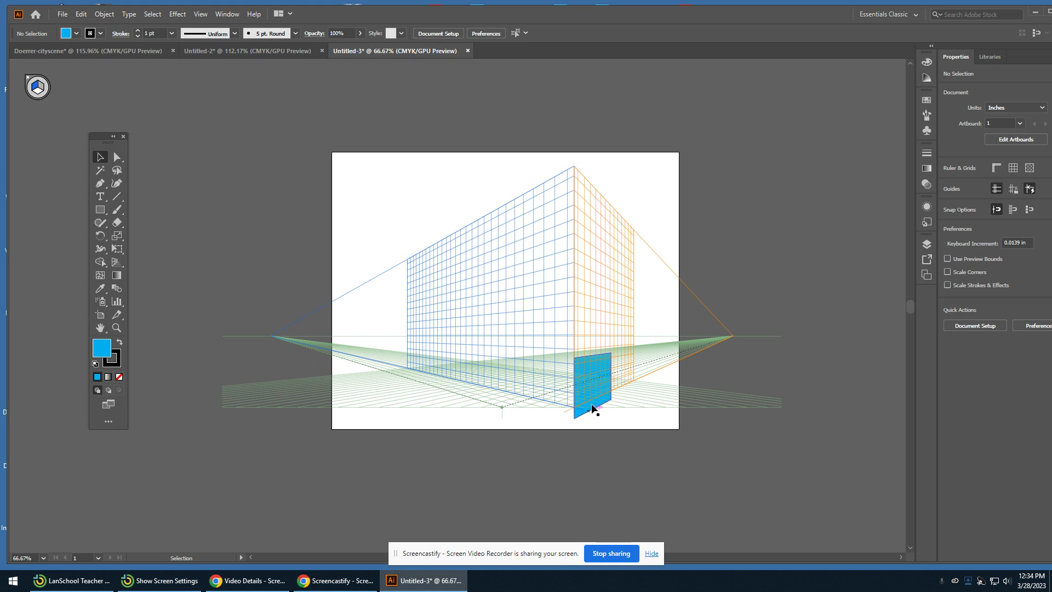
{"action": "left_click", "coordinate": [101, 210]}
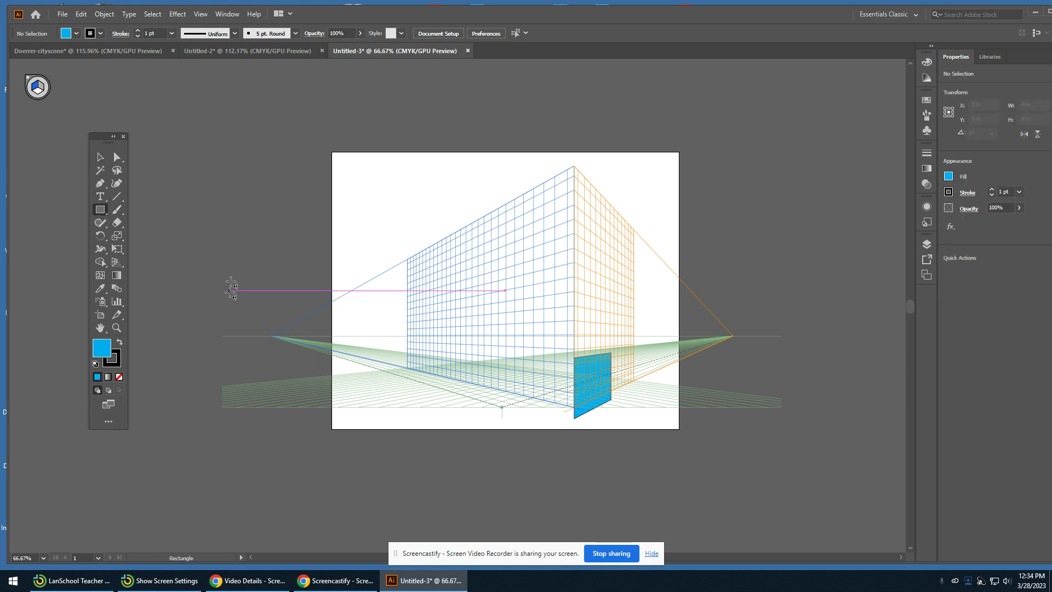
{"action": "left_click", "coordinate": [76, 34]}
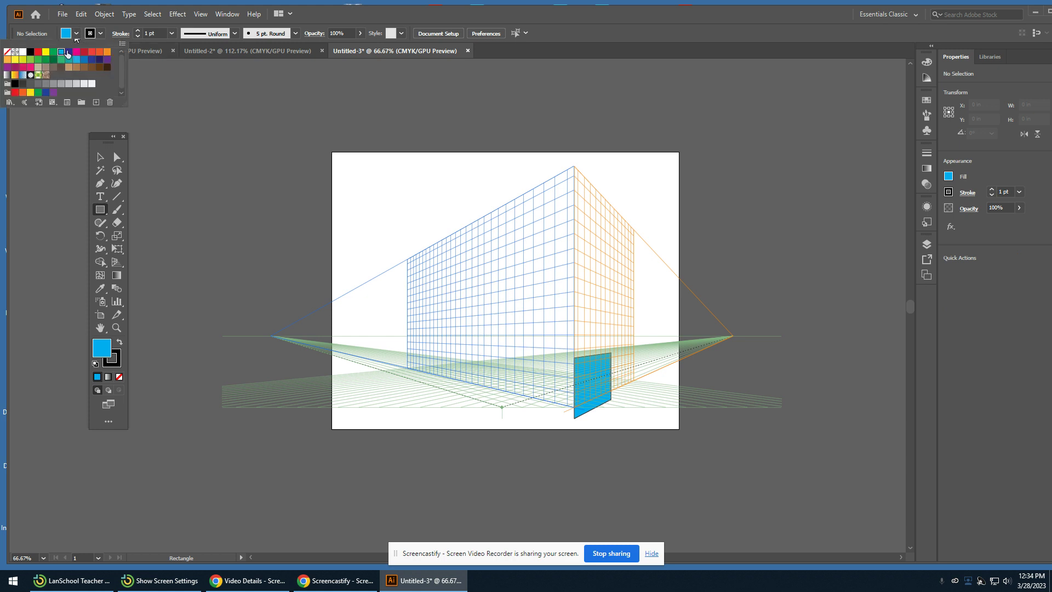
{"action": "left_click", "coordinate": [68, 52]}
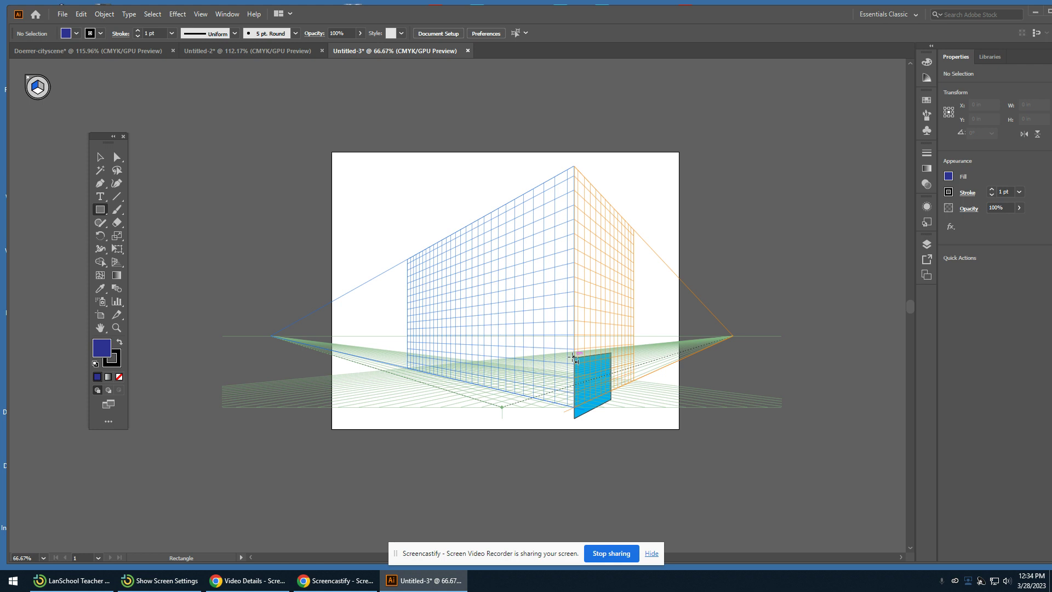
{"action": "left_click_drag", "start_coordinate": [574, 357], "coordinate": [524, 404]}
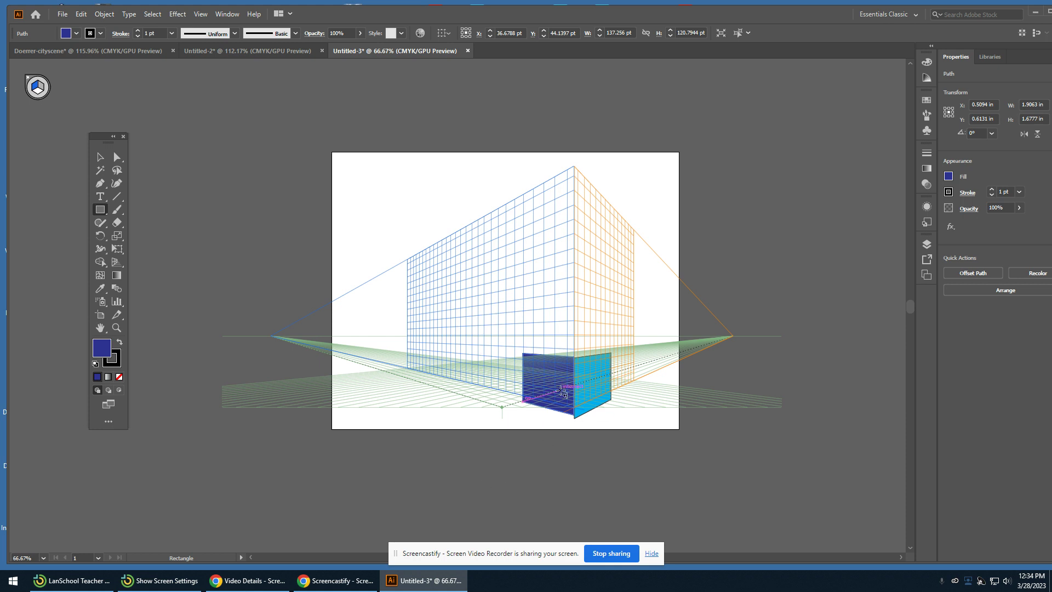
{"action": "left_click", "coordinate": [101, 157]}
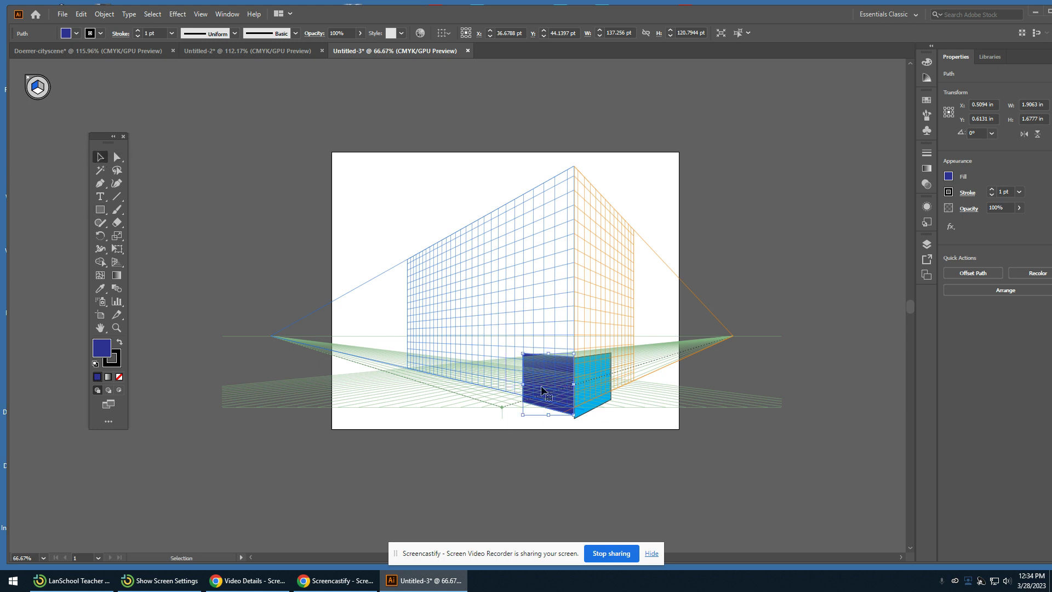
{"action": "key", "text": "Delete"}
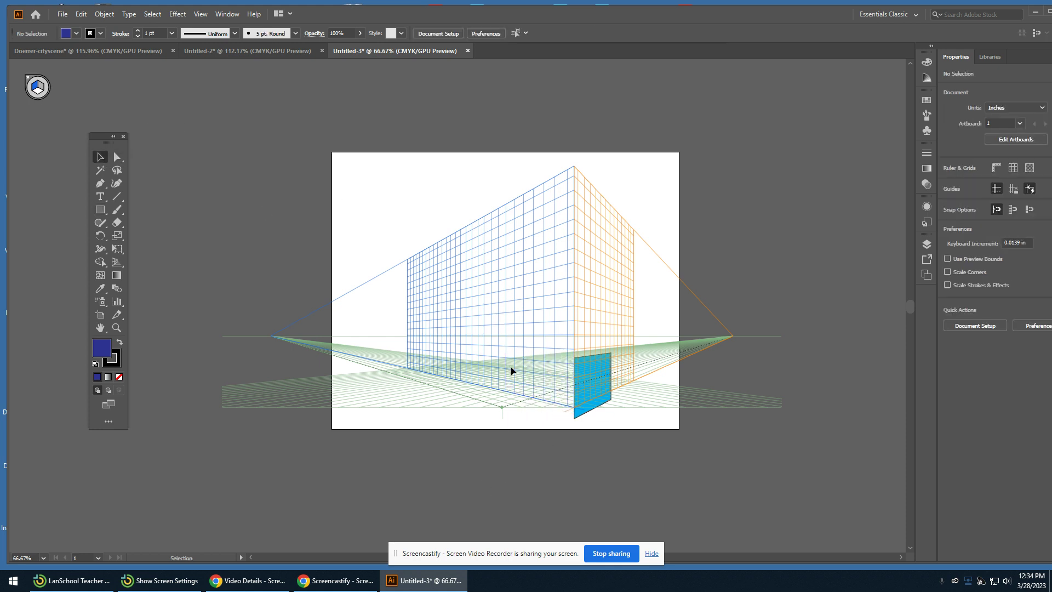
- Draw a dark blue rectangle about 1.38 × 1.73 in on the left plane, from the cyan face's lower corner up to its top edge
{"action": "left_click", "coordinate": [100, 210]}
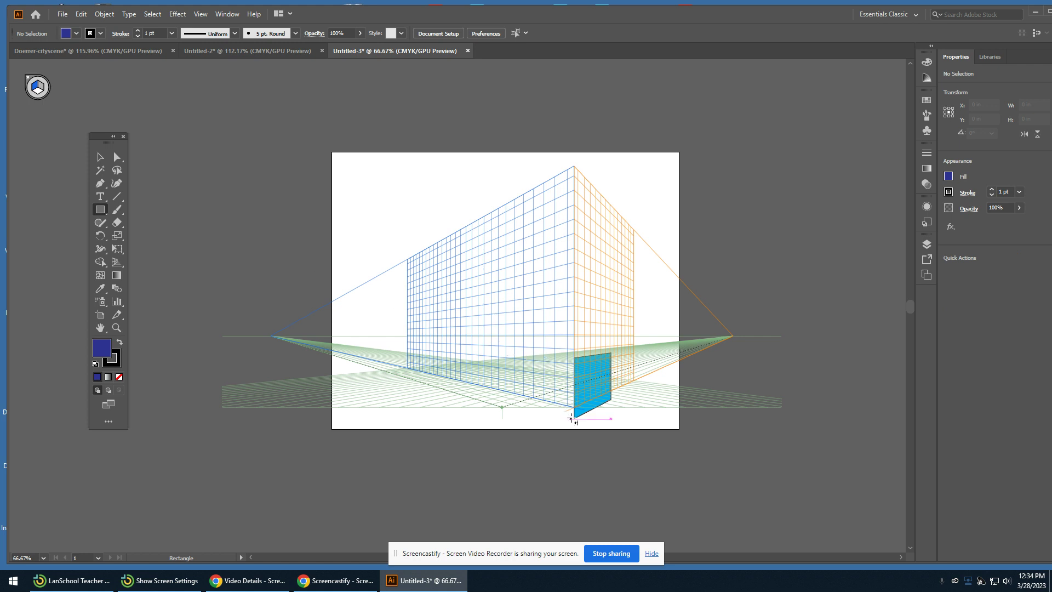
{"action": "left_click_drag", "start_coordinate": [571, 418], "coordinate": [535, 355]}
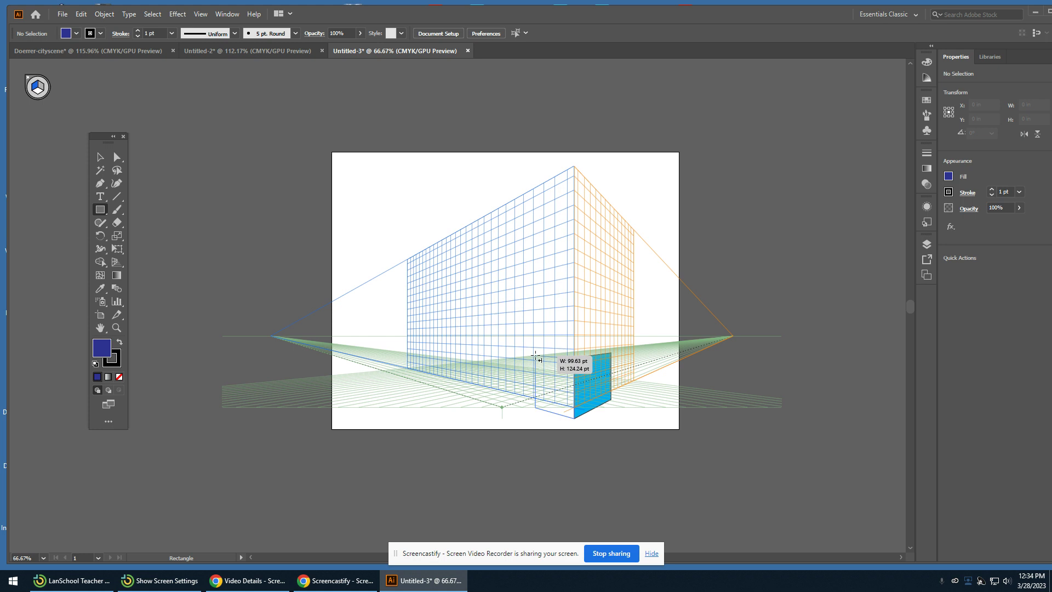
{"action": "left_click_drag", "start_coordinate": [536, 355], "coordinate": [536, 355]}
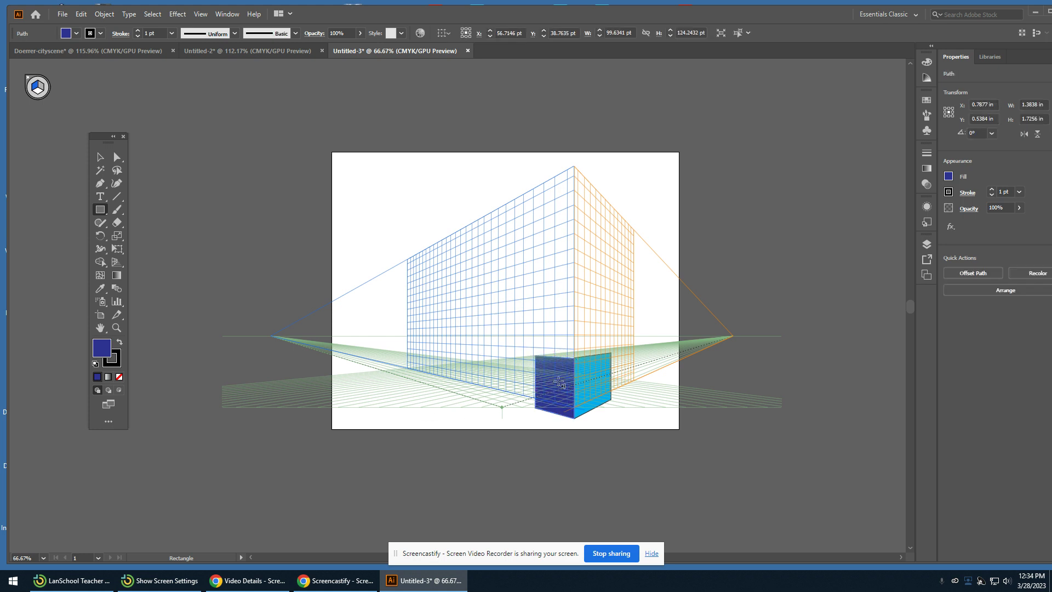
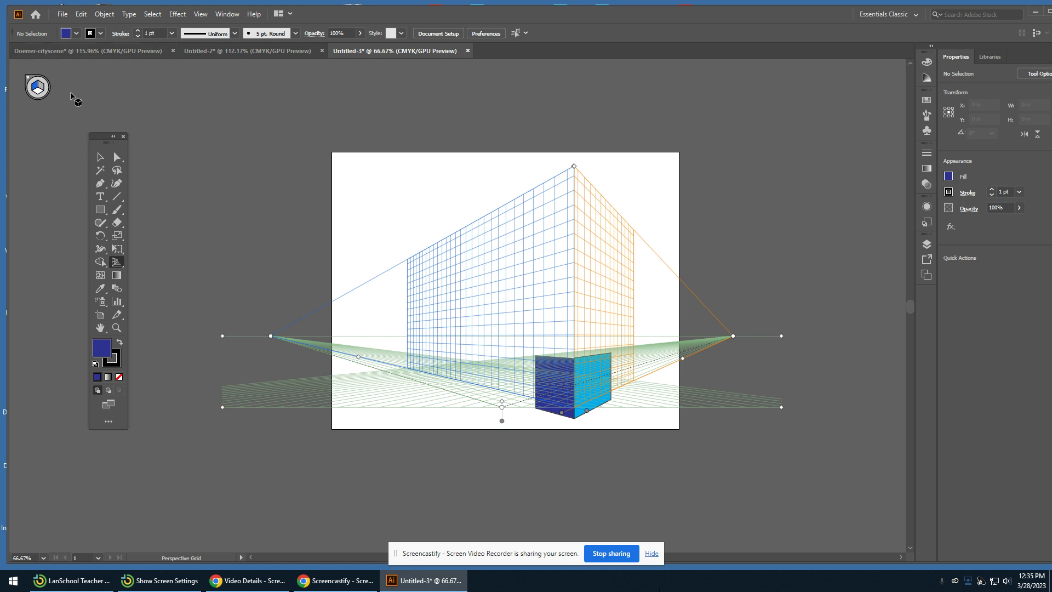
- Draw an orange rectangle about 4.44 × 9.82 in on the horizontal grid plane as the lower box's top face, then deselect it
{"action": "left_click", "coordinate": [37, 93]}
{"action": "key", "text": "shift+p"}
{"action": "left_click", "coordinate": [100, 210]}
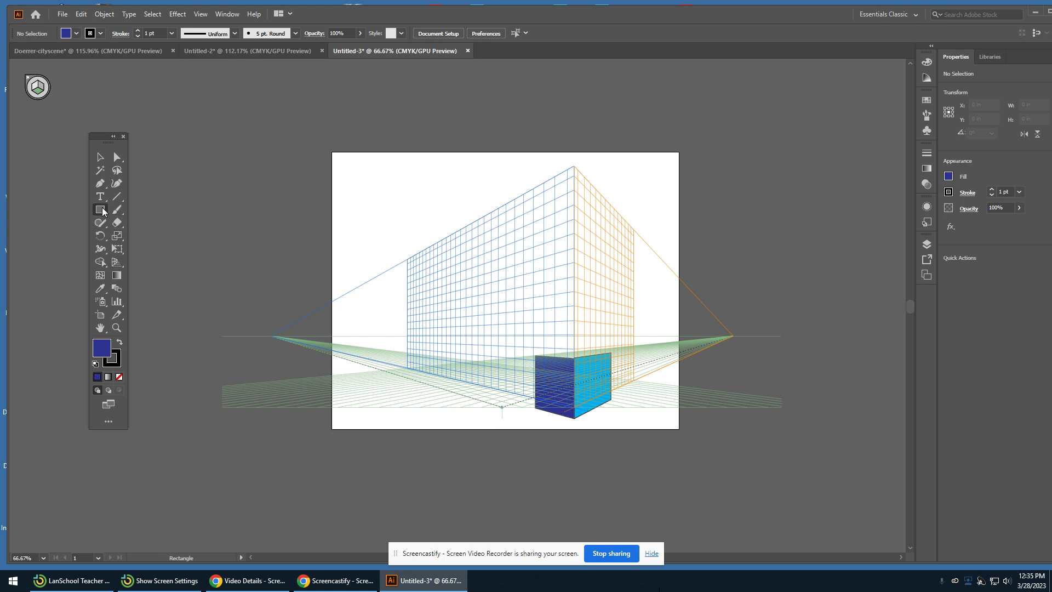
{"action": "left_click", "coordinate": [76, 33]}
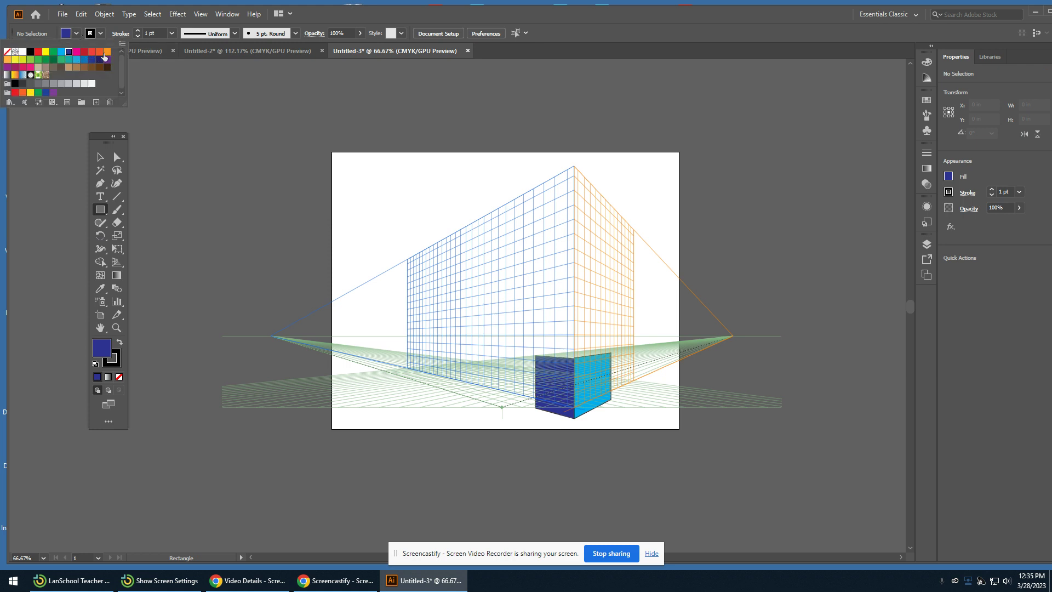
{"action": "left_click", "coordinate": [106, 52]}
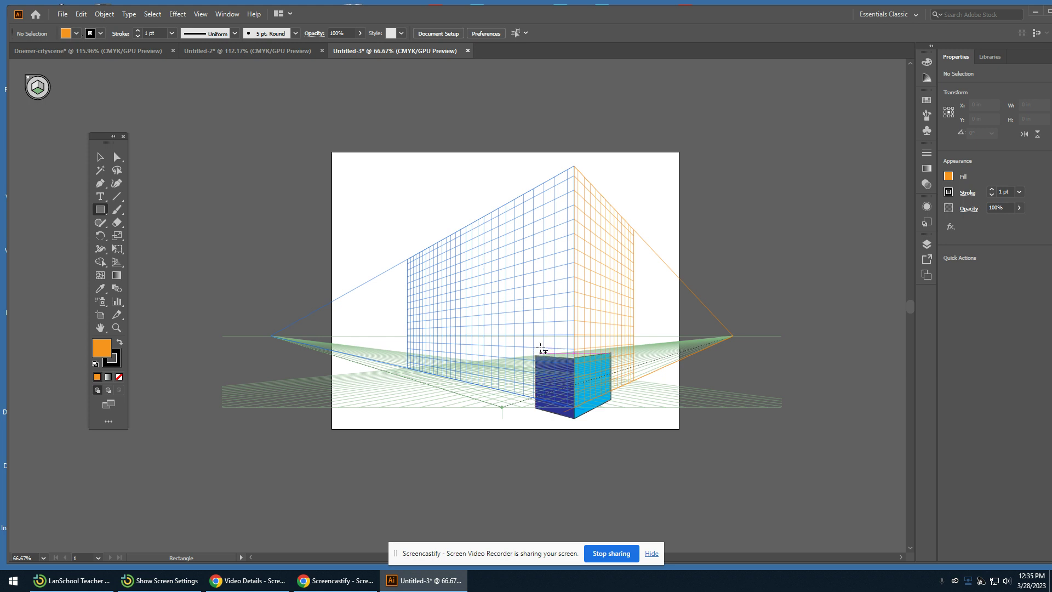
{"action": "left_click_drag", "start_coordinate": [537, 355], "coordinate": [618, 354]}
{"action": "left_click", "coordinate": [99, 157]}
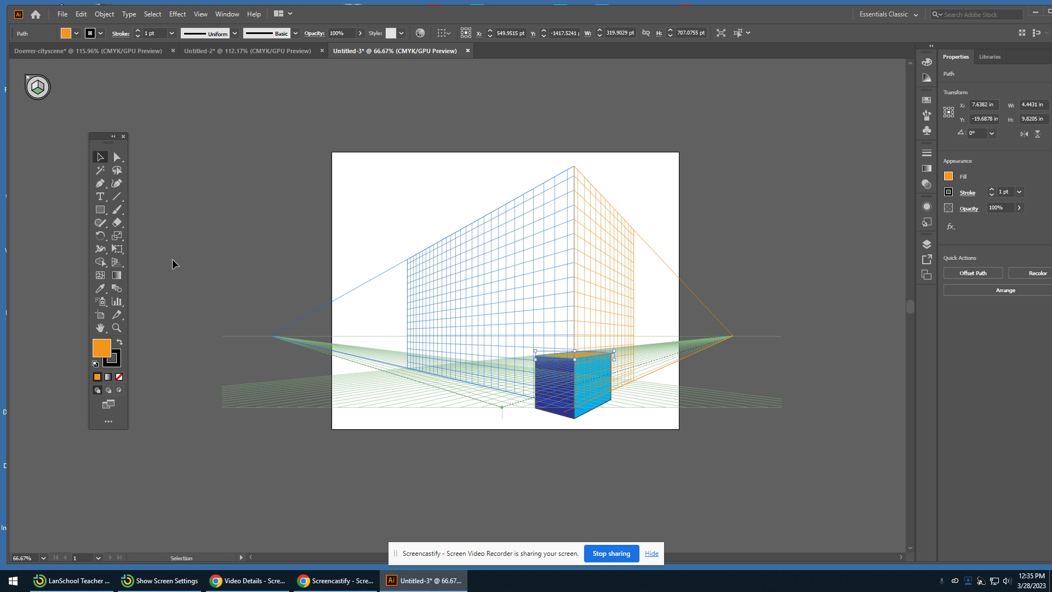
{"action": "left_click", "coordinate": [471, 496]}
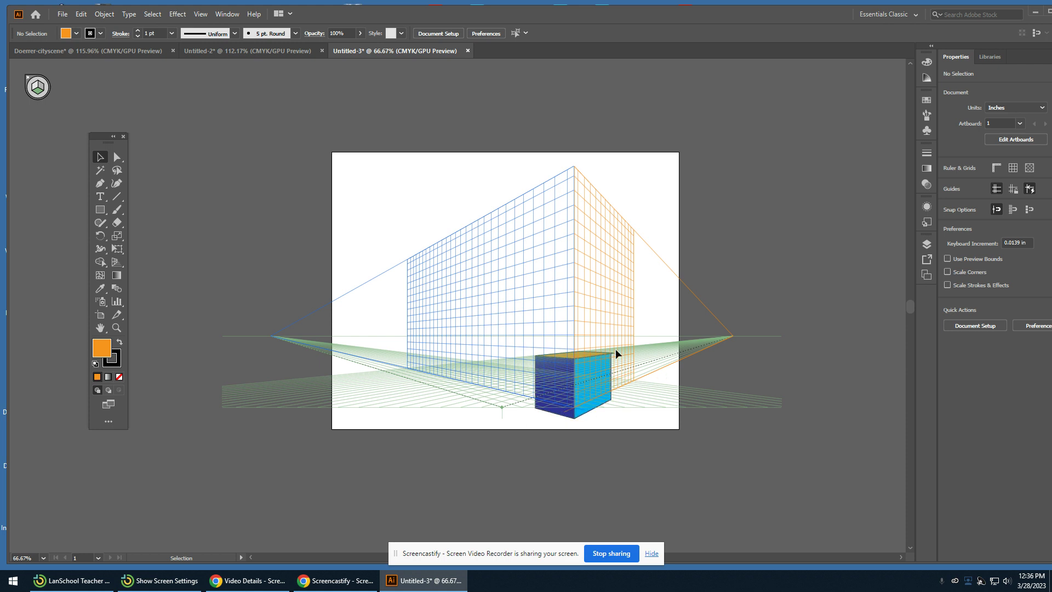
- Shift both vertical grid planes left so they meet left of the artboard's centre, leaving the existing box in place
{"action": "left_click", "coordinate": [116, 261]}
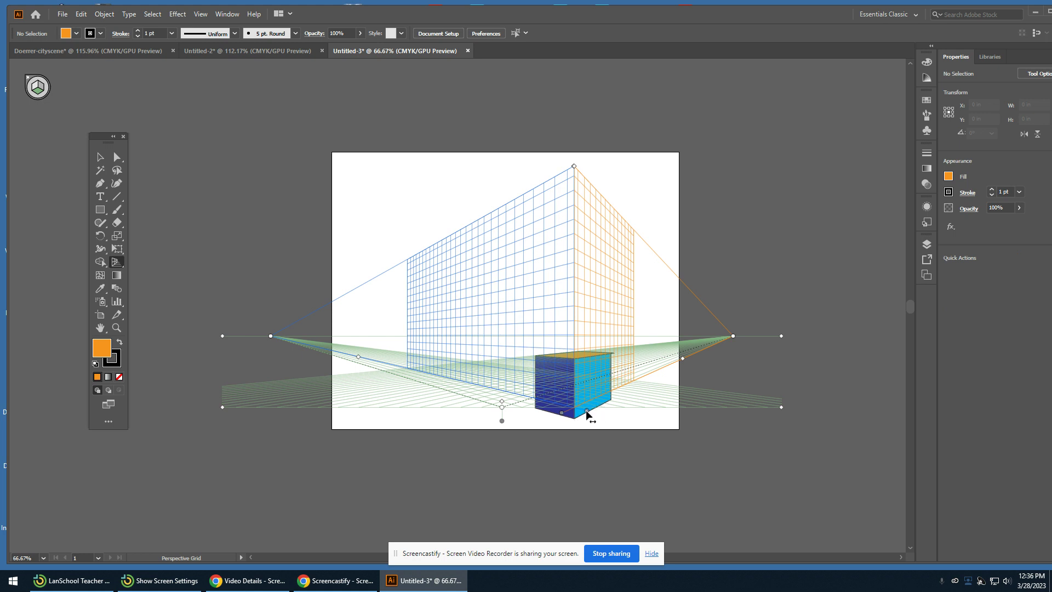
{"action": "left_click_drag", "start_coordinate": [587, 412], "coordinate": [447, 395]}
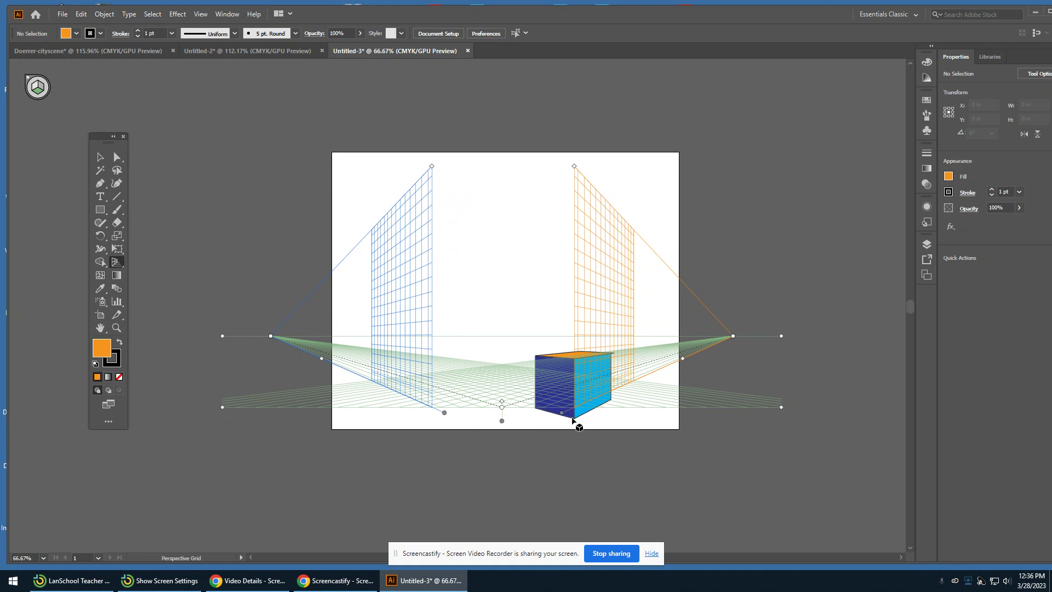
{"action": "left_click_drag", "start_coordinate": [561, 413], "coordinate": [421, 403]}
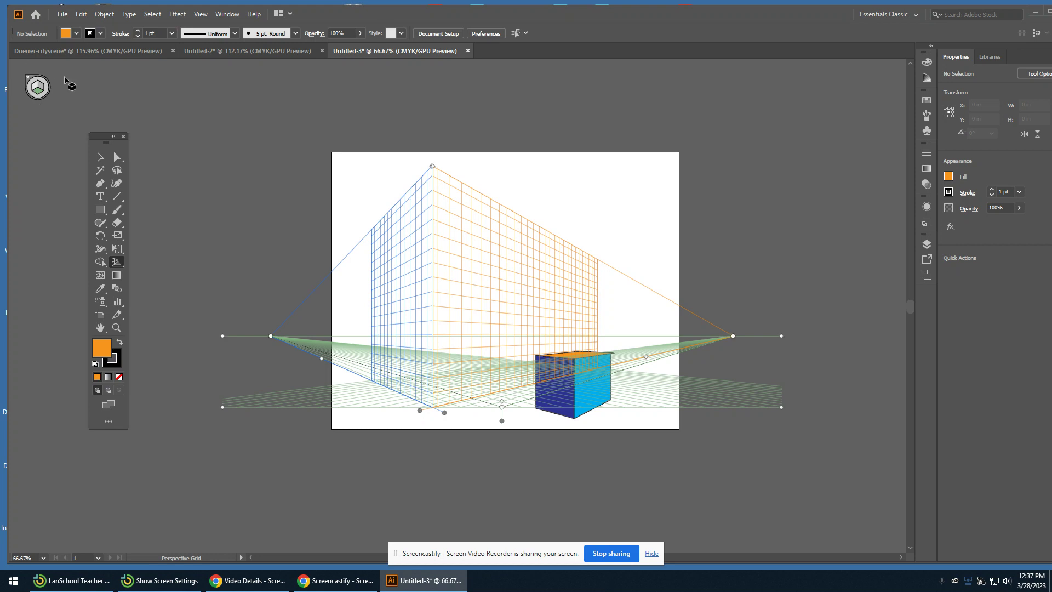
- Draw a dark blue rectangle about 3.9 × 1.83 in on the left grid plane, from the shared corner edge above the horizon
{"action": "left_click", "coordinate": [35, 88]}
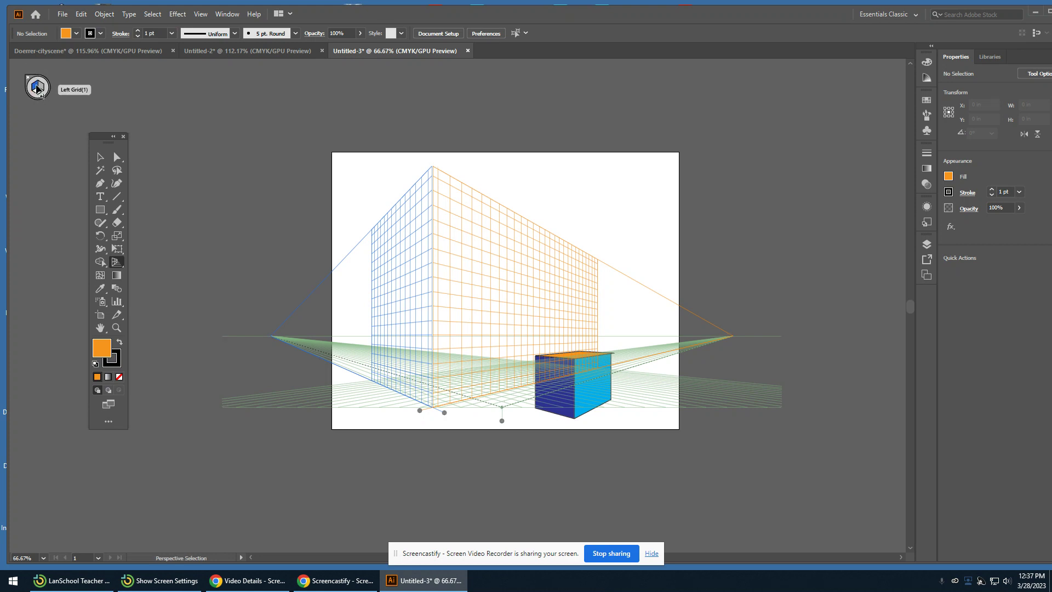
{"action": "key", "text": "shift+p"}
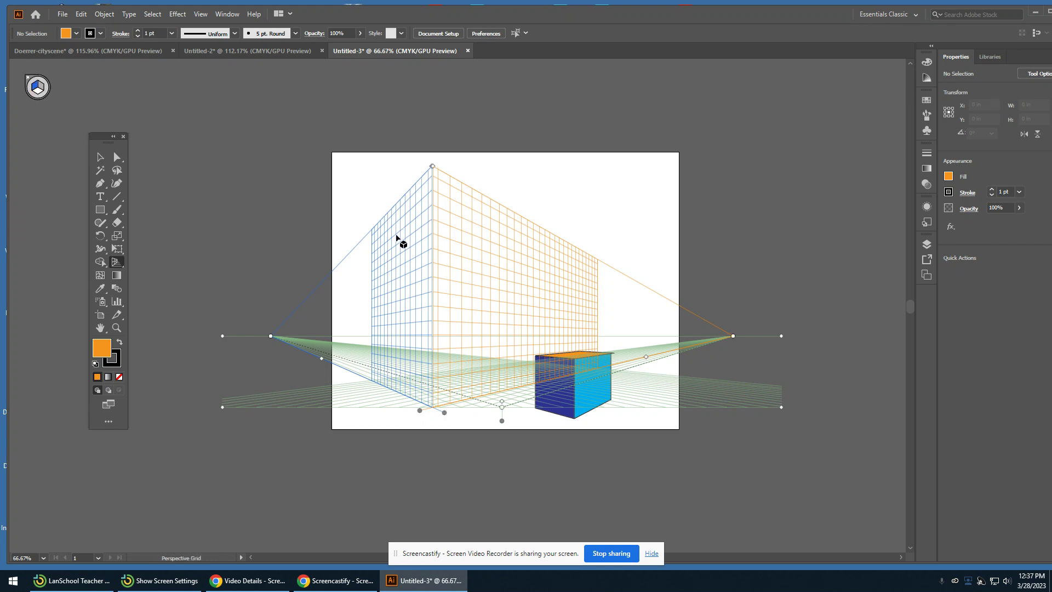
{"action": "left_click", "coordinate": [103, 159]}
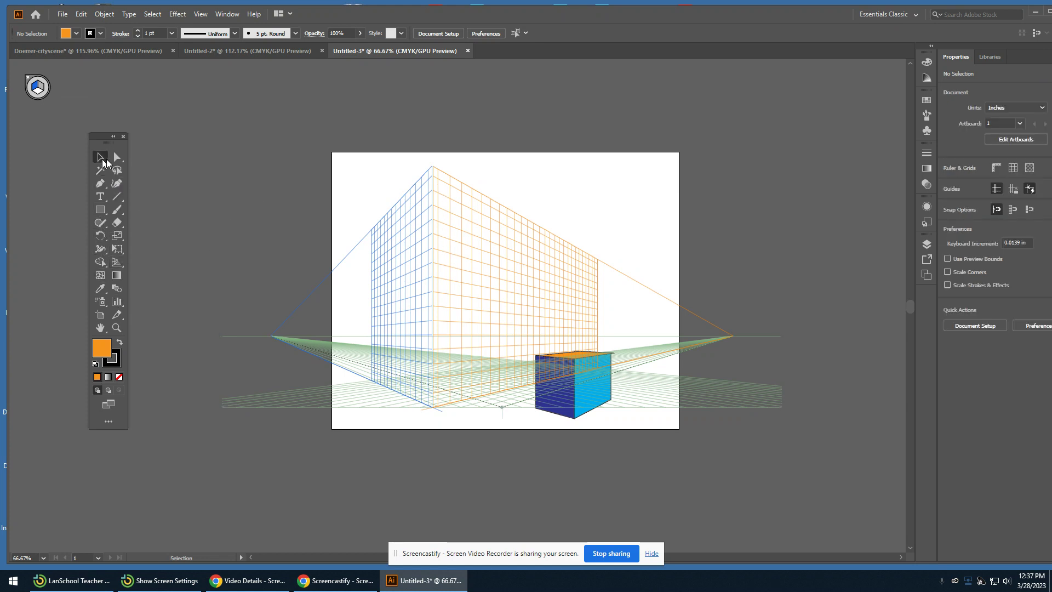
{"action": "left_click", "coordinate": [103, 208]}
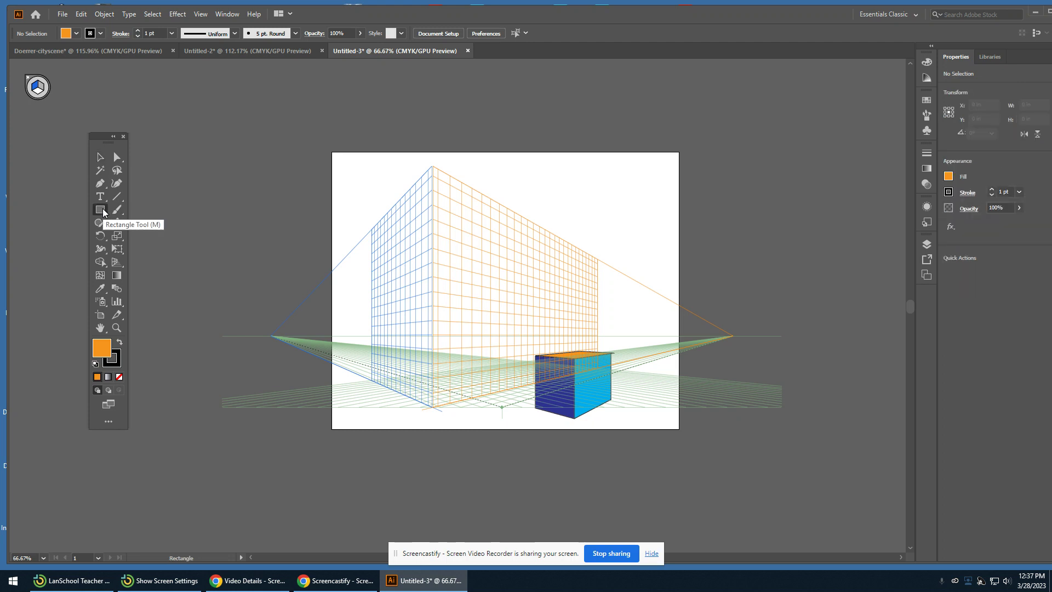
{"action": "left_click", "coordinate": [76, 33]}
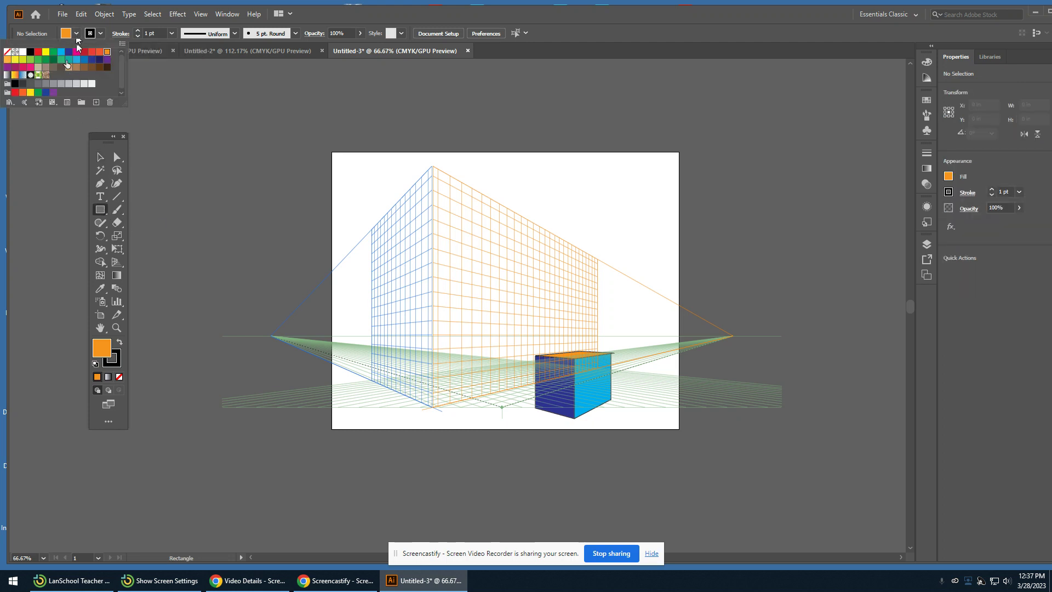
{"action": "left_click", "coordinate": [68, 52]}
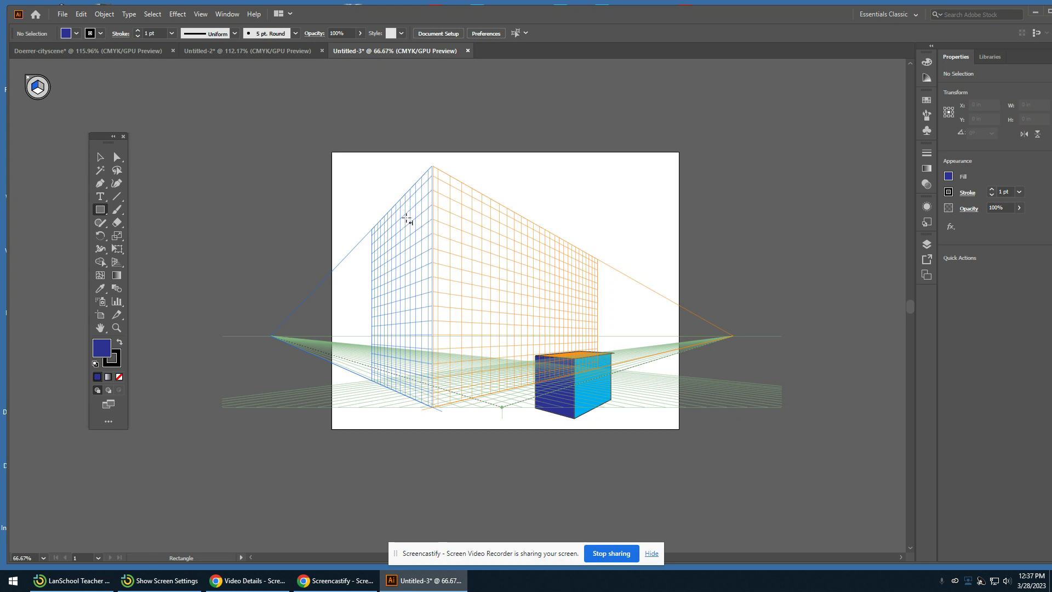
{"action": "left_click_drag", "start_coordinate": [431, 190], "coordinate": [384, 277]}
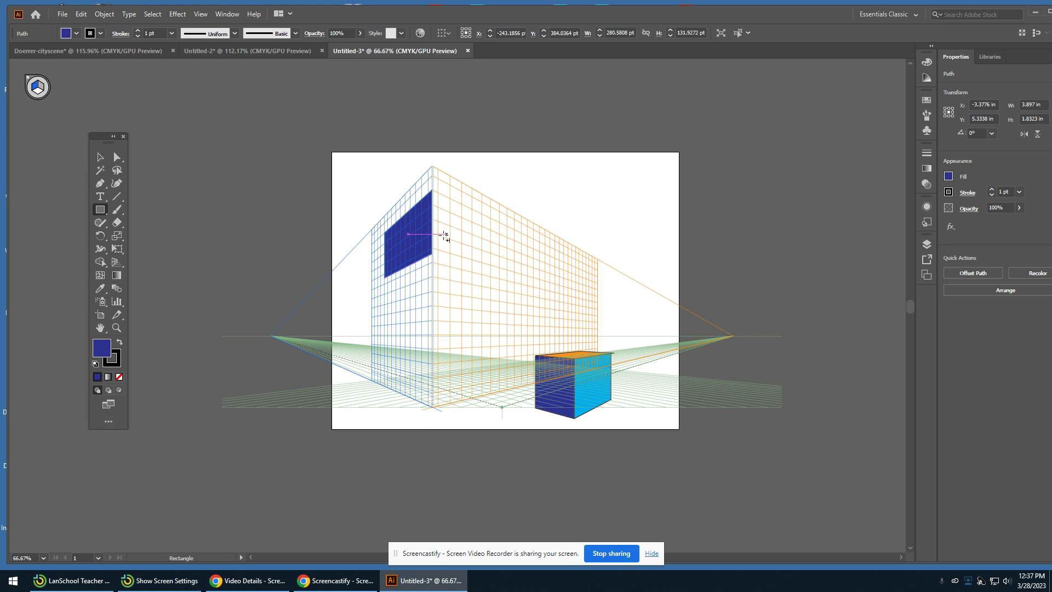
{"action": "left_click", "coordinate": [100, 157]}
{"action": "left_click", "coordinate": [295, 366]}
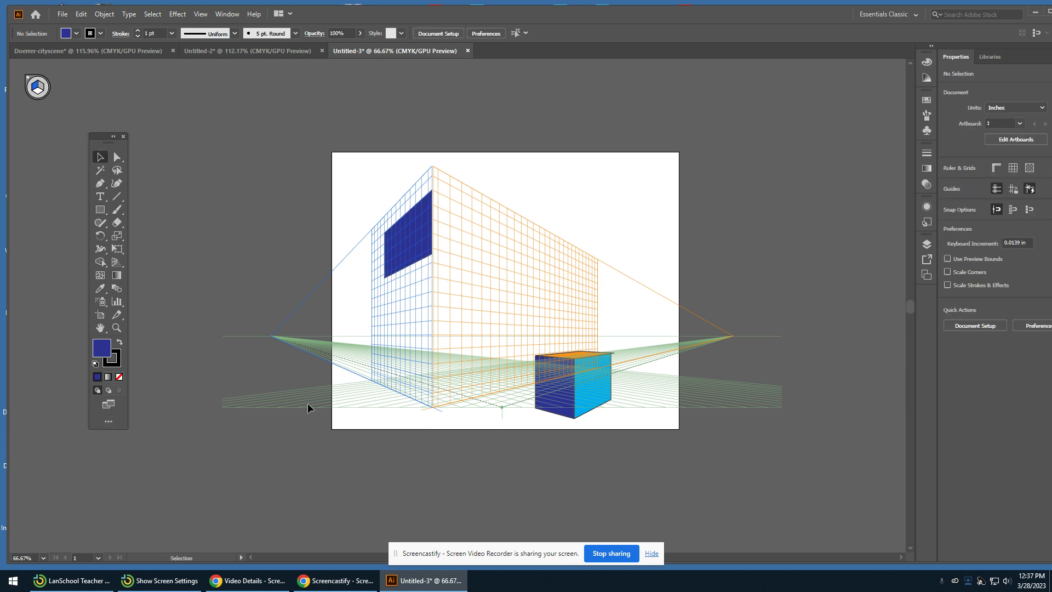
- Draw a cyan rectangle about 1.19 × 1.83 in on the right grid plane, sharing the upper dark blue face's corner edge
{"action": "left_click", "coordinate": [116, 263]}
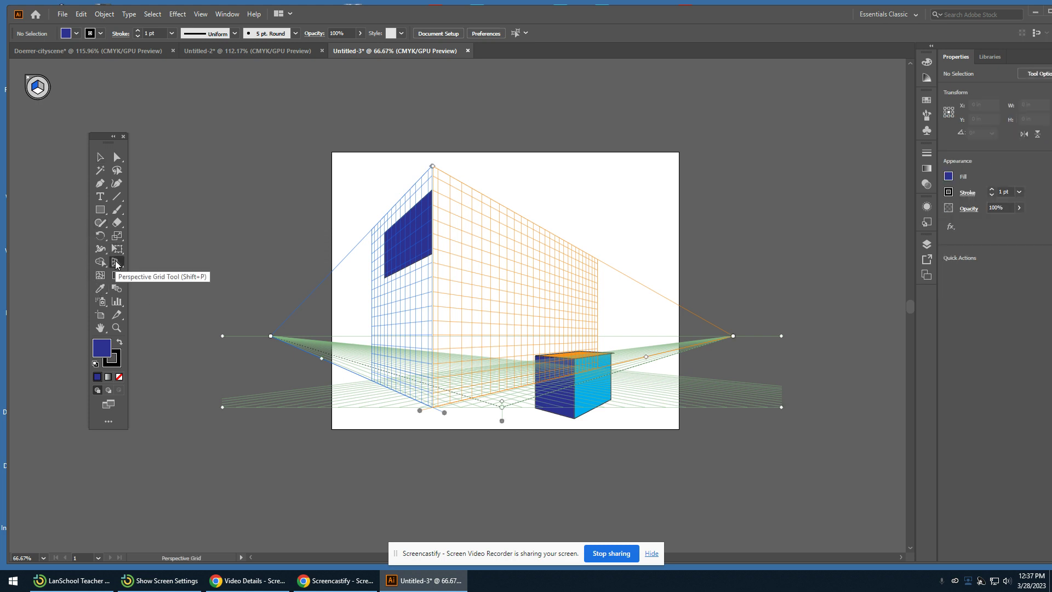
{"action": "left_click", "coordinate": [42, 88]}
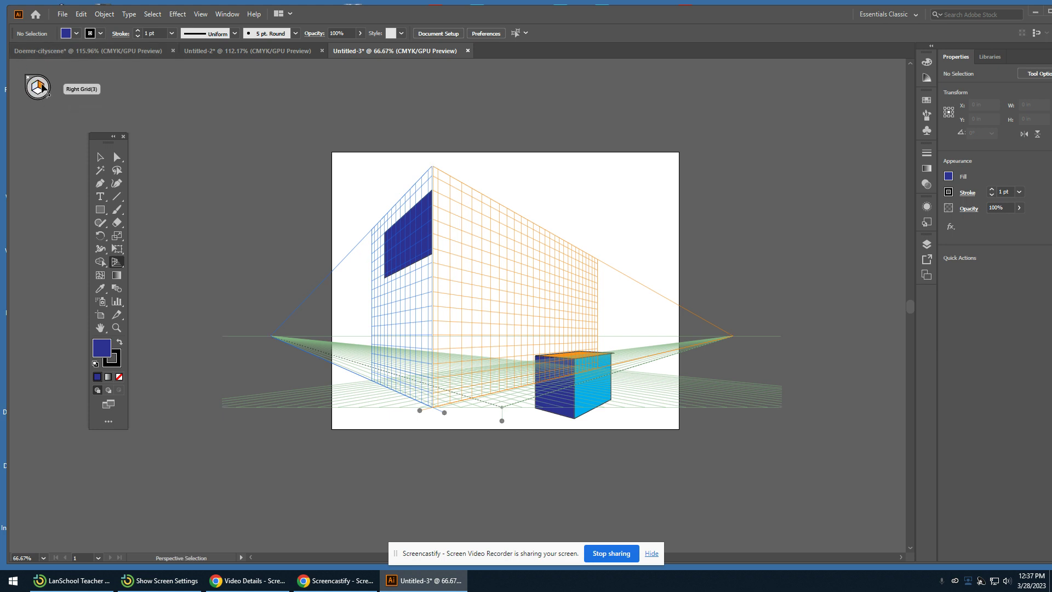
{"action": "left_click", "coordinate": [101, 211]}
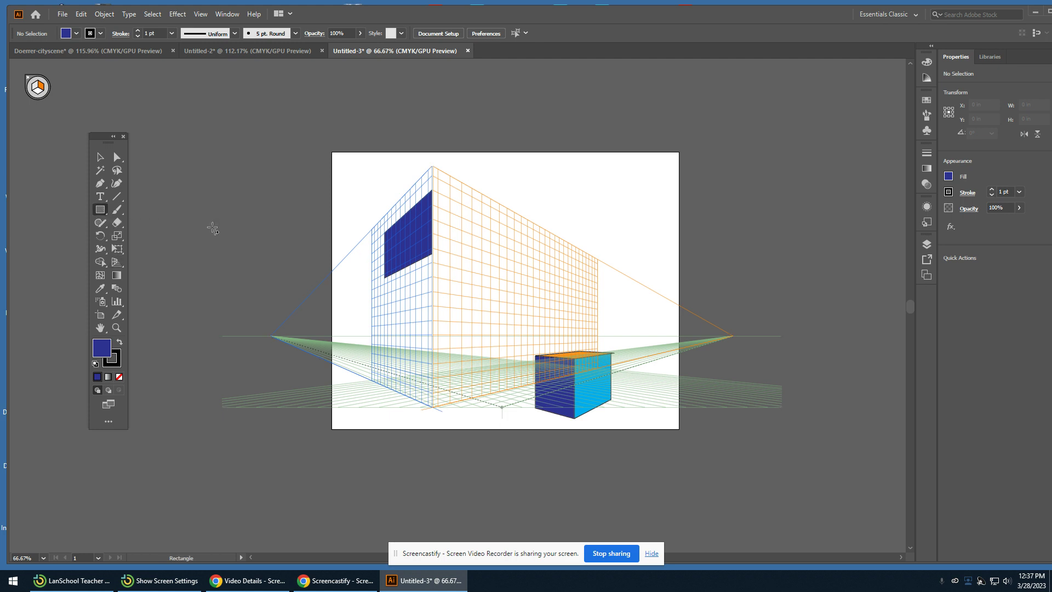
{"action": "left_click", "coordinate": [77, 34]}
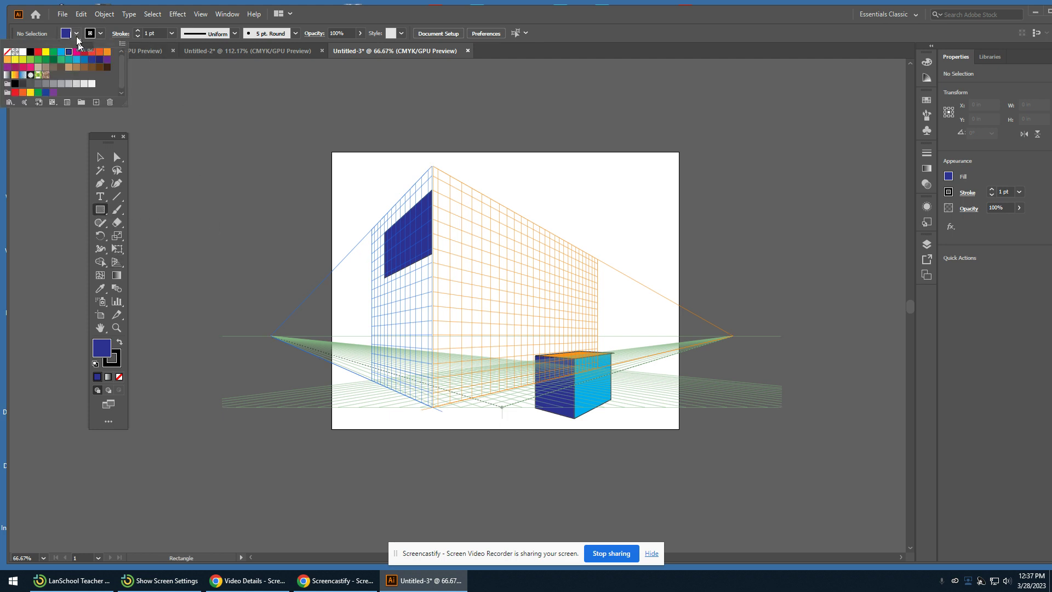
{"action": "left_click", "coordinate": [61, 51]}
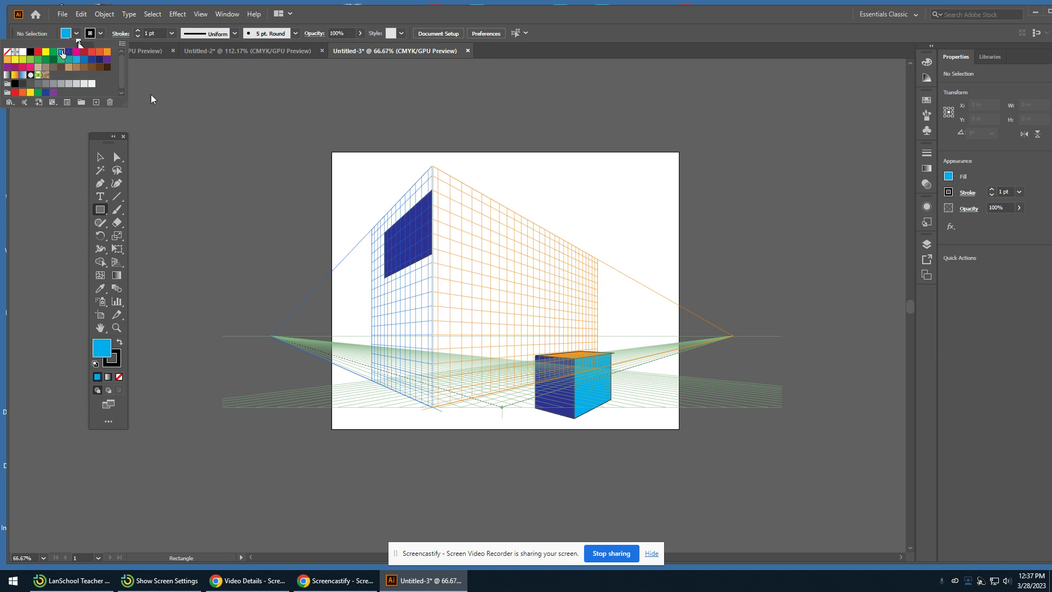
{"action": "left_click", "coordinate": [151, 95]}
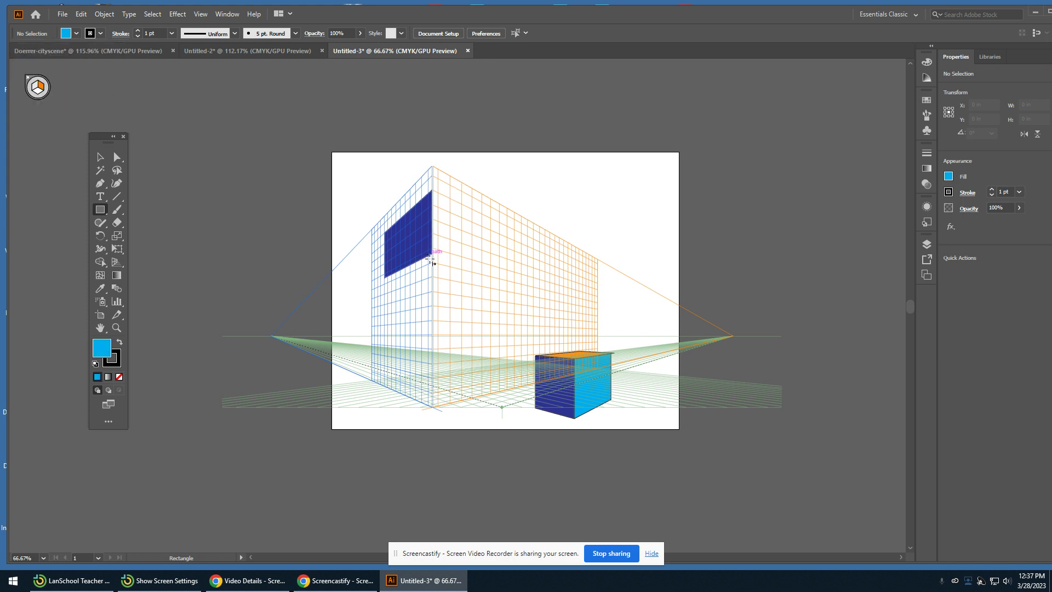
{"action": "left_click_drag", "start_coordinate": [431, 191], "coordinate": [465, 264]}
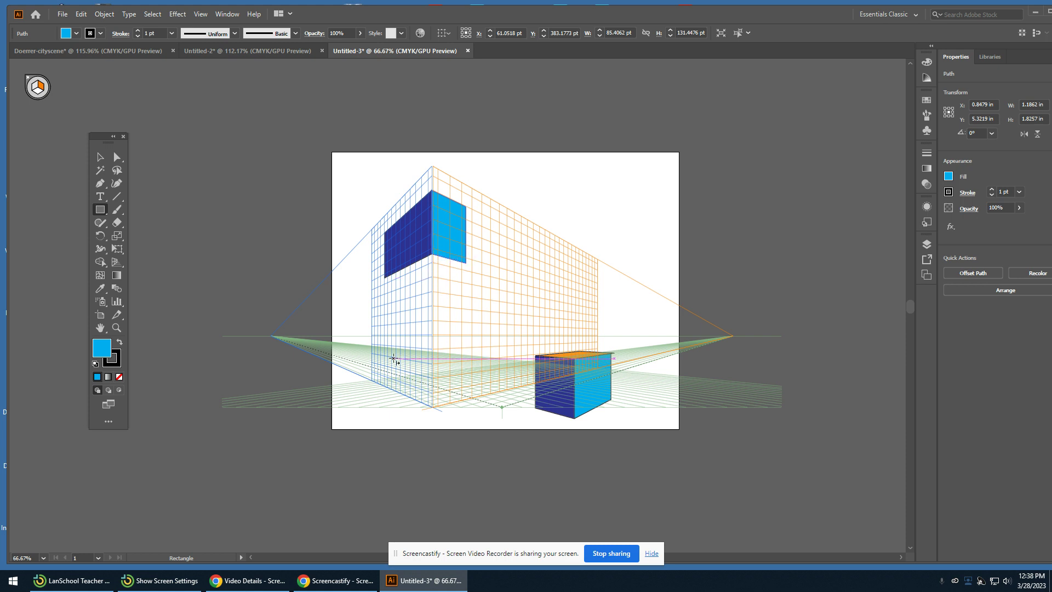
- Draw an orange rectangle about 3.38 × 1.03 in on the horizontal grid plane as the upper box's underside, and deselect it
{"action": "left_click", "coordinate": [117, 261]}
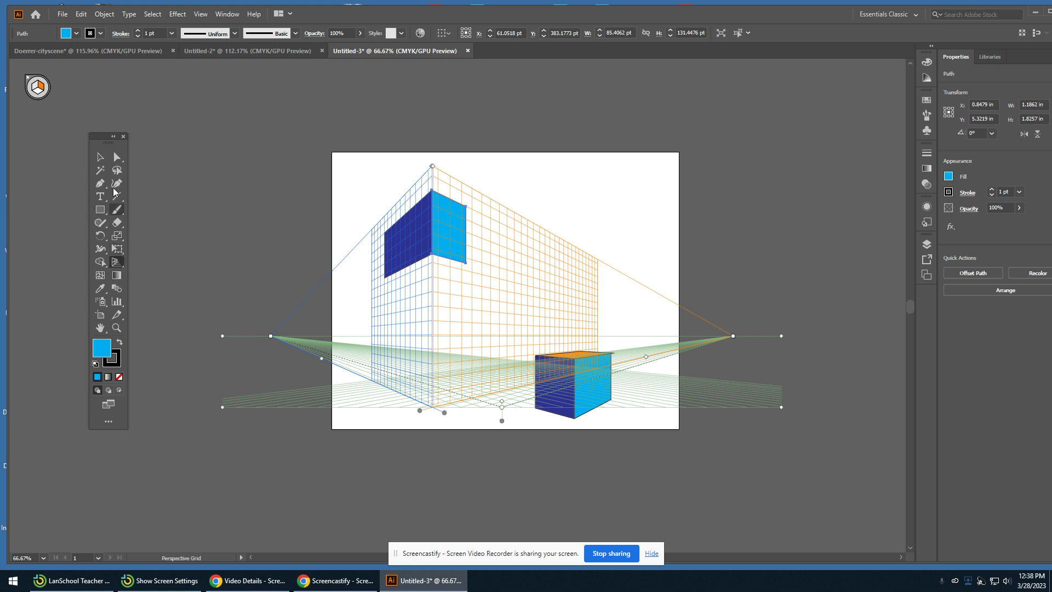
{"action": "key", "text": "shift+v"}
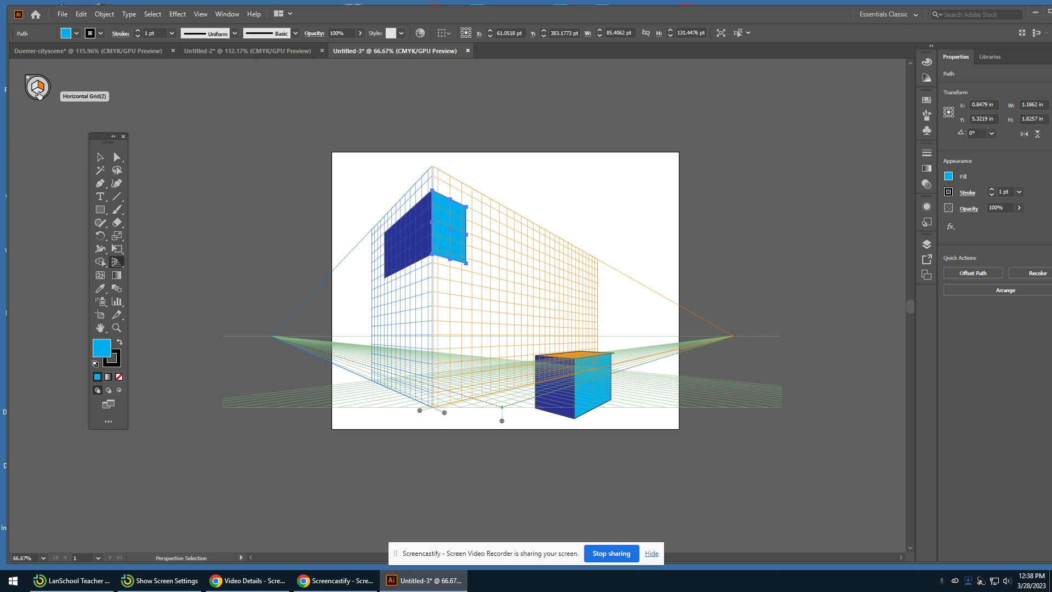
{"action": "left_click", "coordinate": [38, 94]}
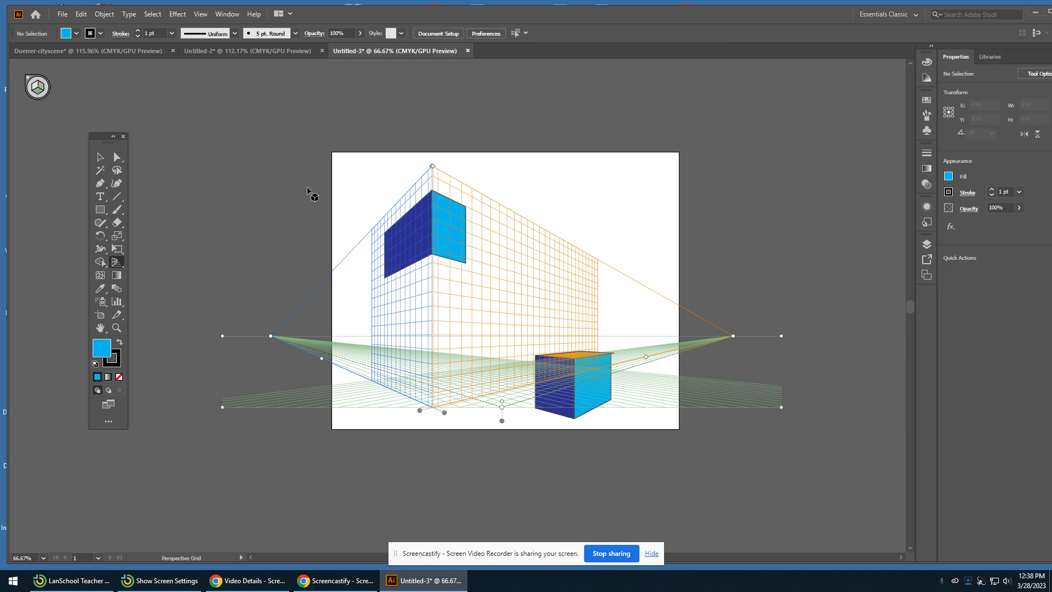
{"action": "left_click", "coordinate": [101, 157]}
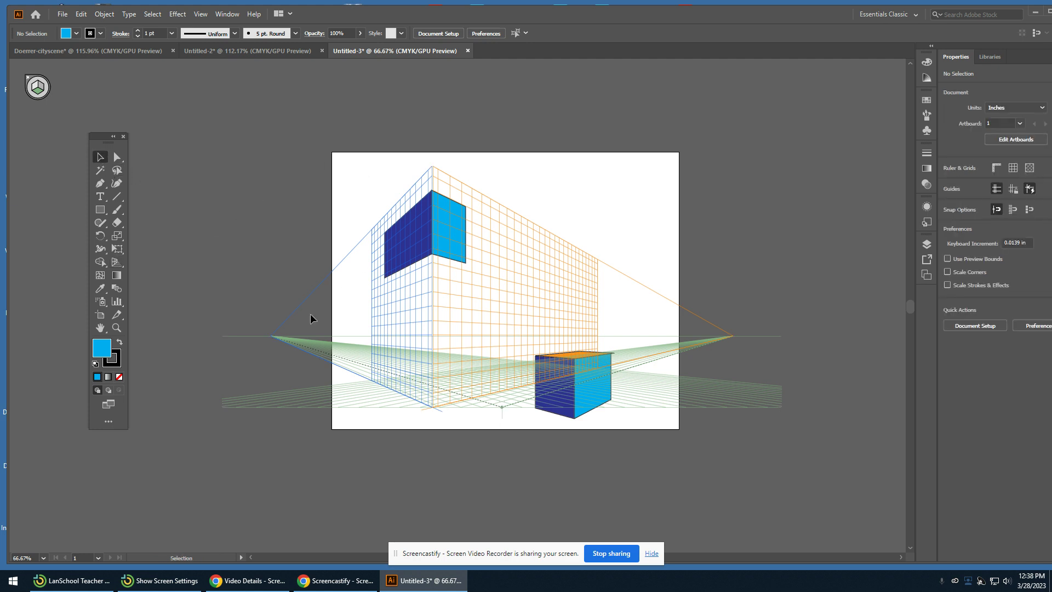
{"action": "left_click", "coordinate": [99, 210]}
{"action": "left_click", "coordinate": [76, 34]}
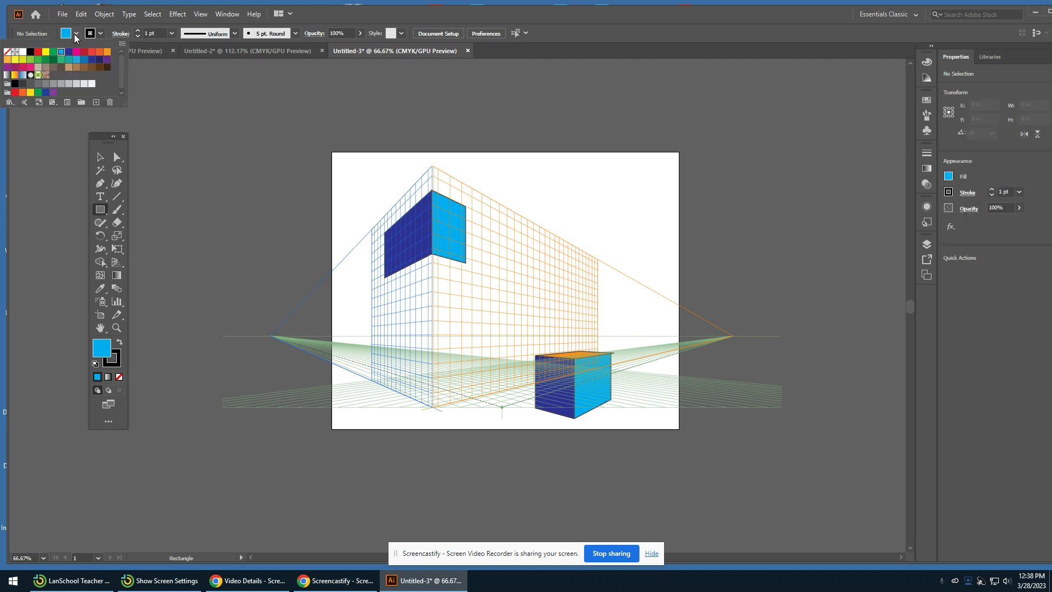
{"action": "left_click", "coordinate": [100, 52]}
{"action": "left_click", "coordinate": [168, 91]}
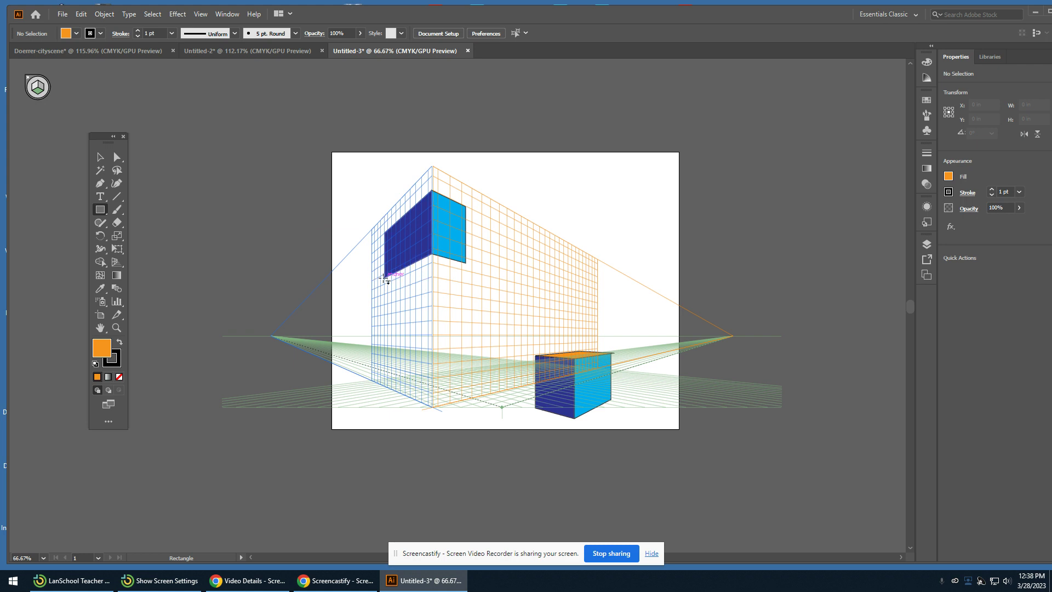
{"action": "left_click_drag", "start_coordinate": [385, 278], "coordinate": [466, 264]}
{"action": "left_click", "coordinate": [100, 158]}
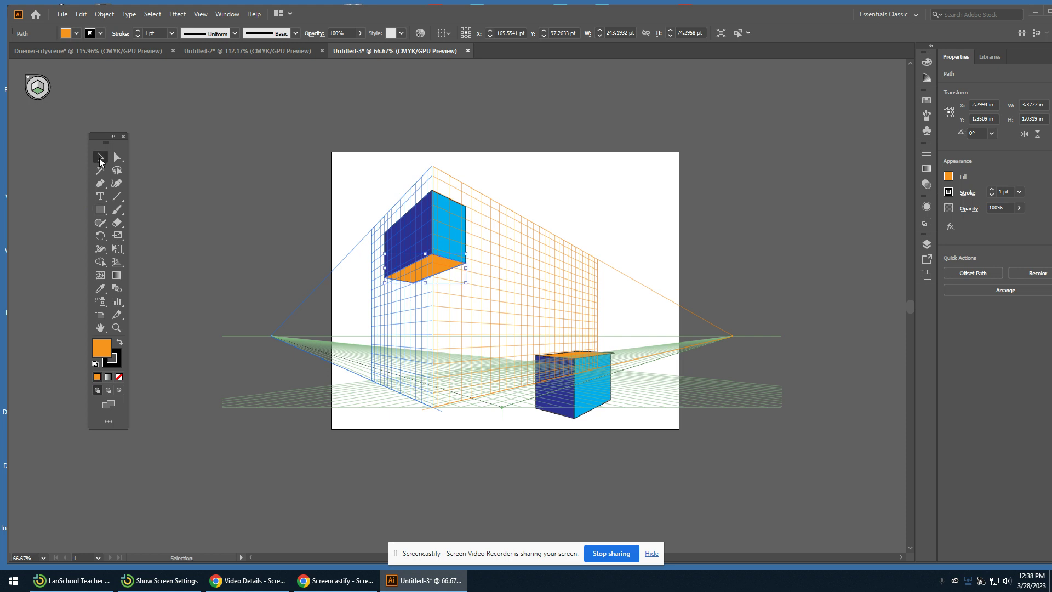
{"action": "left_click", "coordinate": [234, 280]}
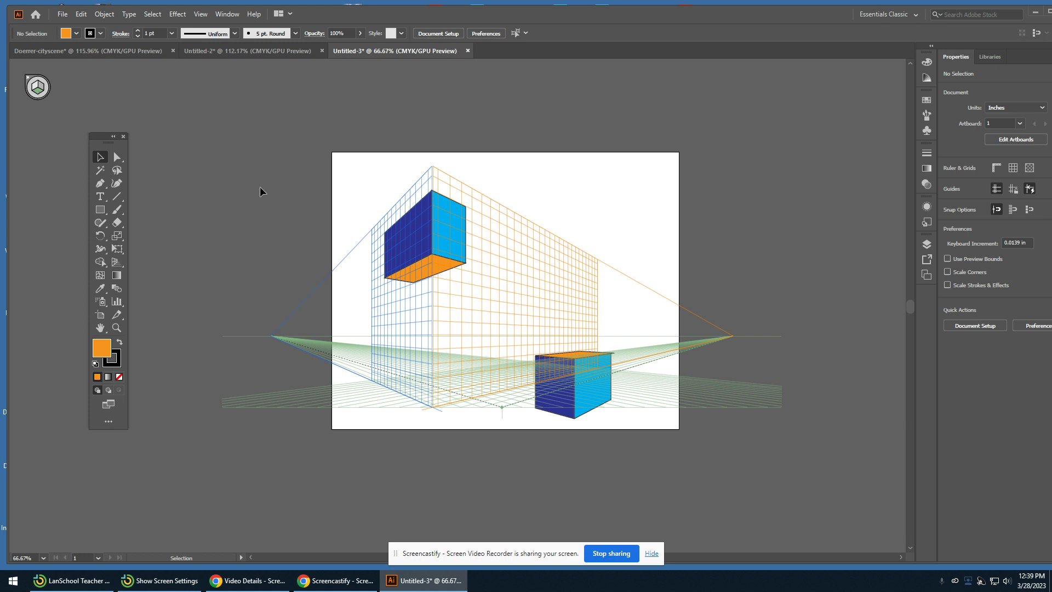
- Make the right grid plane active and return to the Selection tool
{"action": "left_click", "coordinate": [116, 262]}
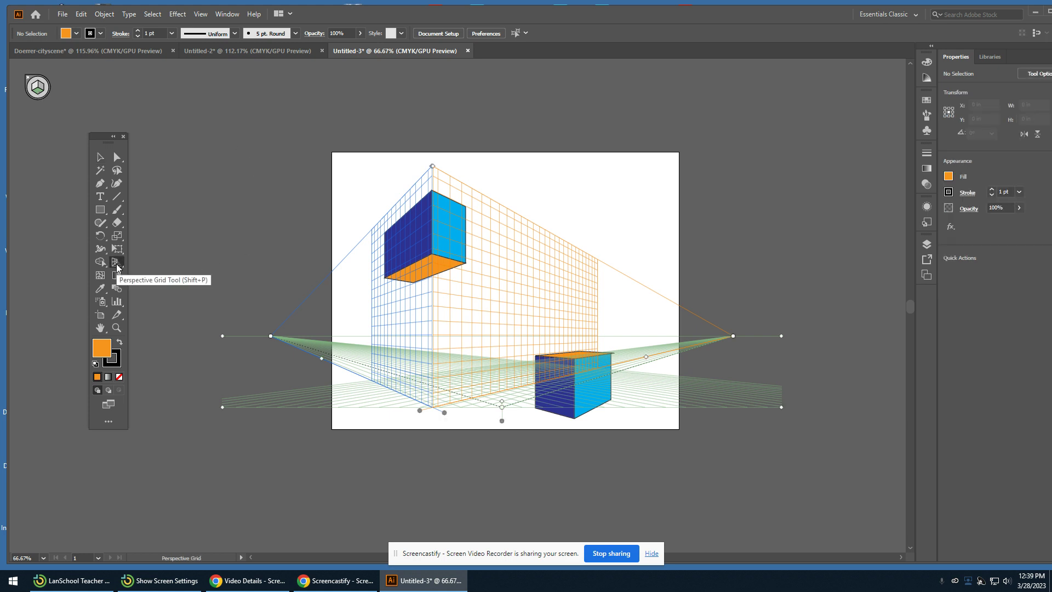
{"action": "left_click", "coordinate": [42, 89]}
{"action": "left_click", "coordinate": [42, 89]}
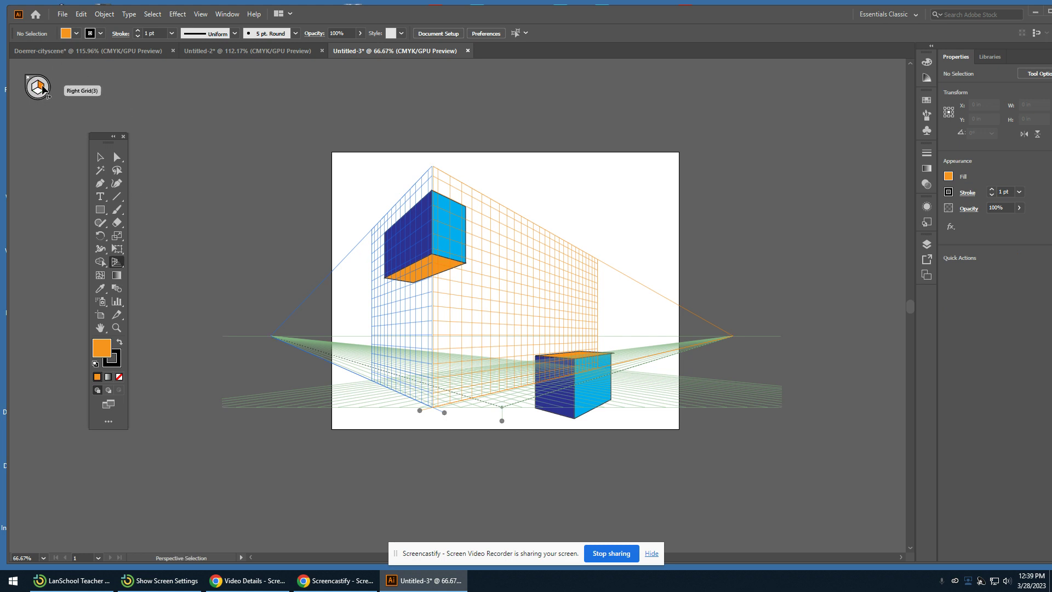
{"action": "key", "text": "shift+p"}
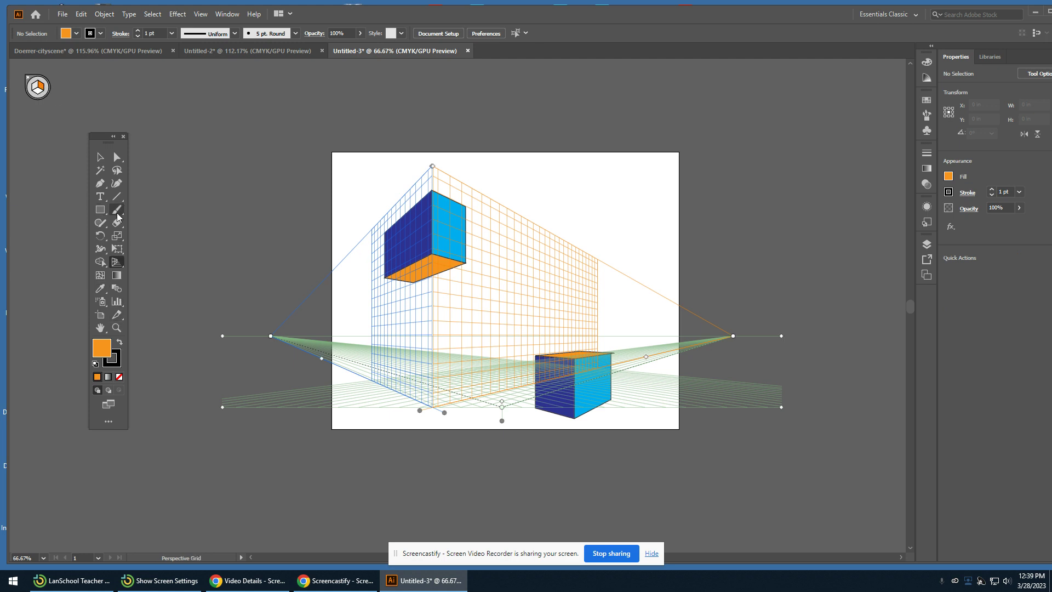
{"action": "left_click", "coordinate": [101, 156]}
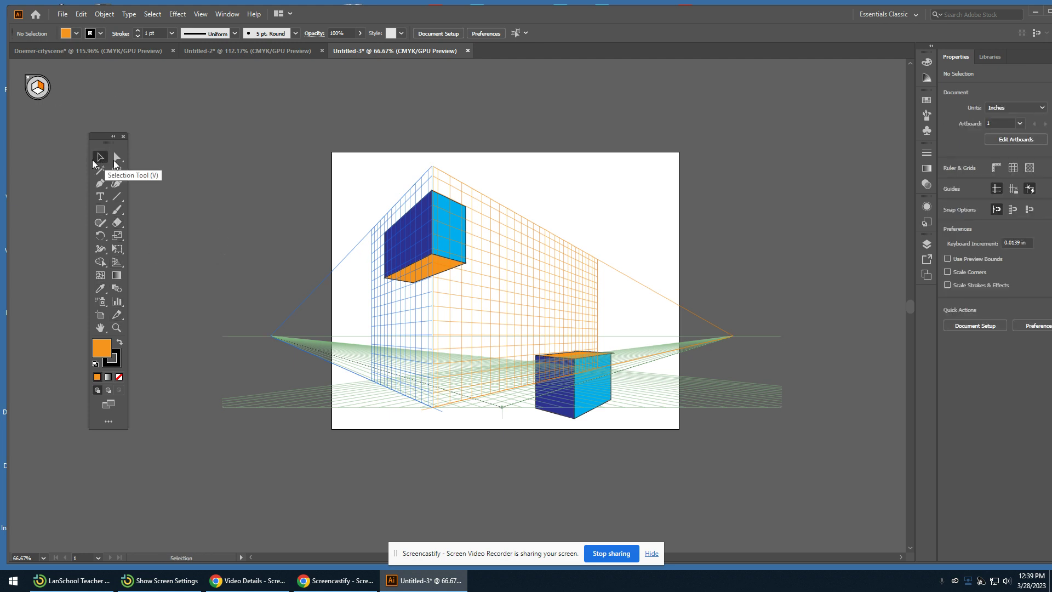
- Draw a cyan rectangle about 1.25 × 1.51 in on the right grid plane, from the shared corner edge and straddling the horizon line
{"action": "left_click", "coordinate": [100, 210]}
{"action": "left_click", "coordinate": [76, 33]}
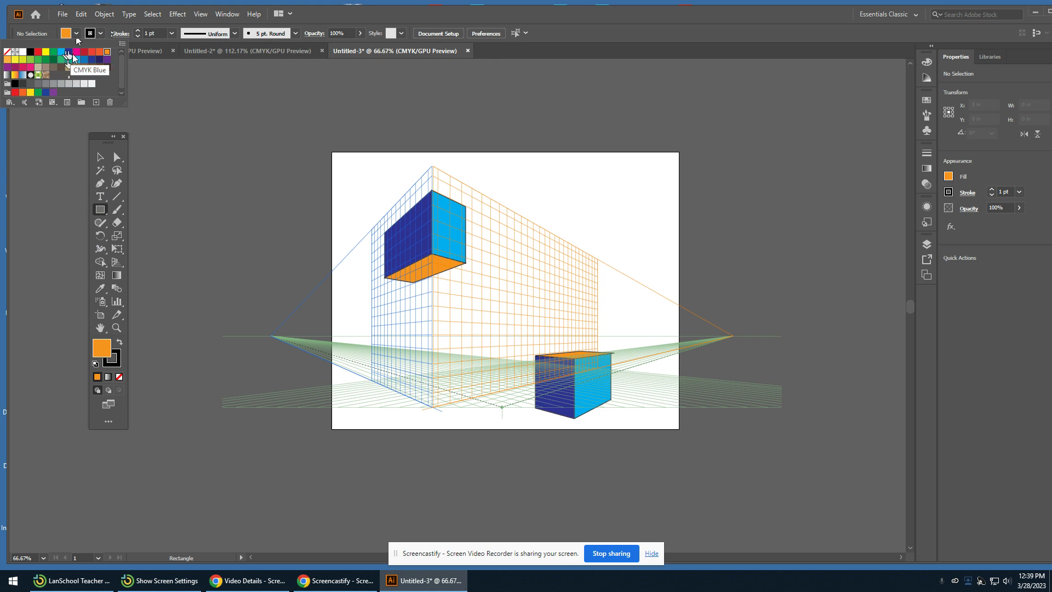
{"action": "left_click", "coordinate": [69, 54]}
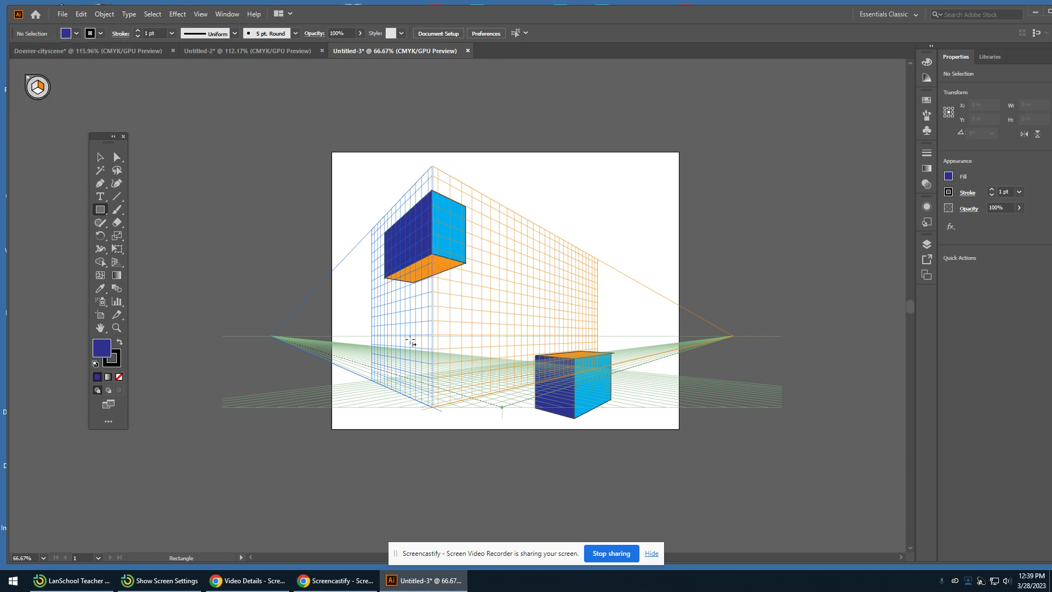
{"action": "left_click", "coordinate": [77, 34]}
{"action": "left_click", "coordinate": [62, 53]}
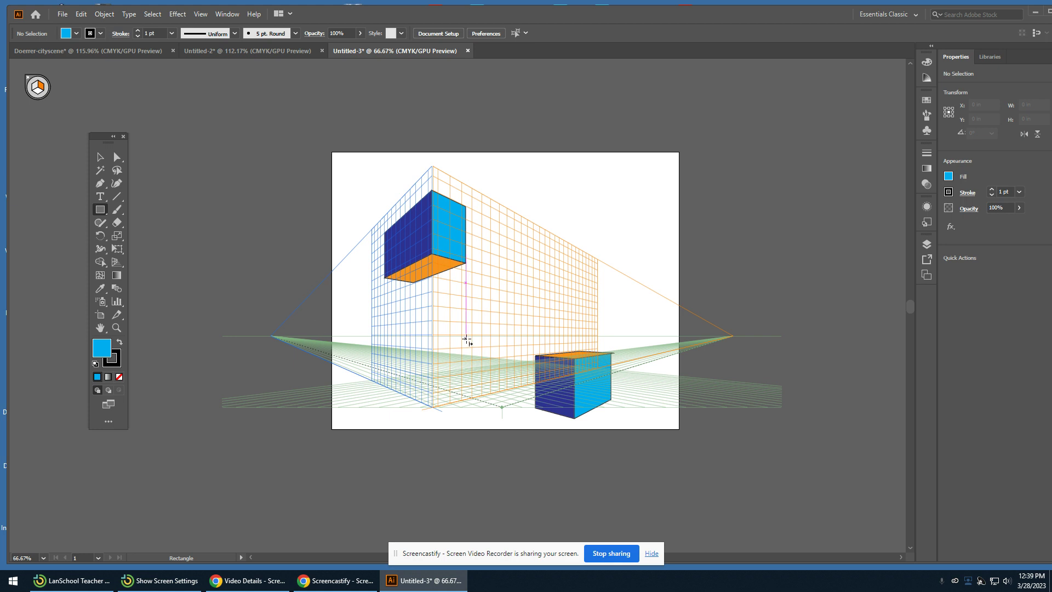
{"action": "left_click_drag", "start_coordinate": [433, 306], "coordinate": [468, 358]}
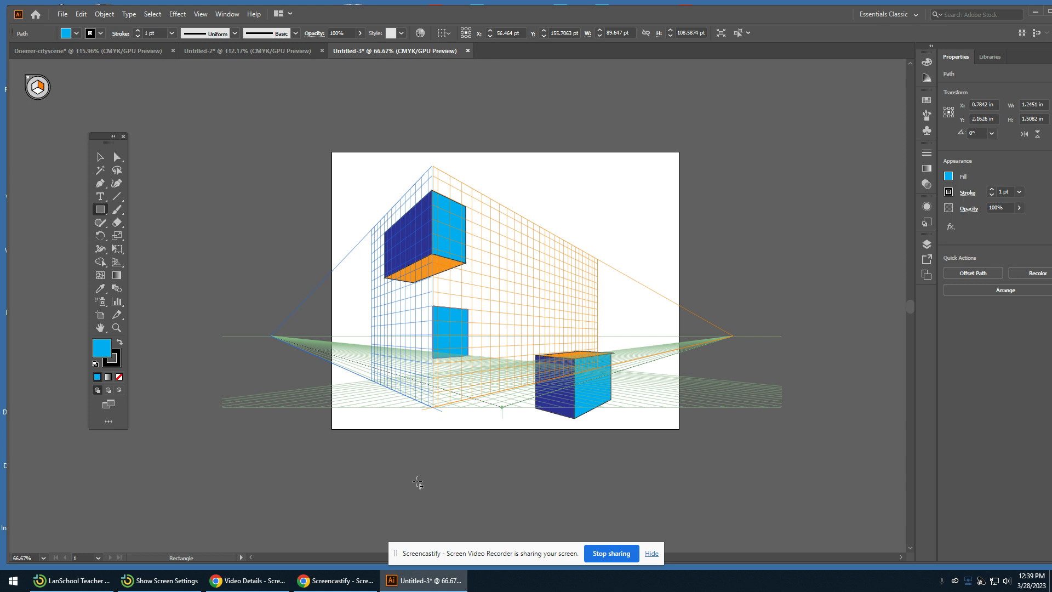
- Draw a dark blue rectangle about 2.38 × 1.46 in on the left grid plane, sharing the horizon-level cyan face's corner edge, and deselect it
{"action": "left_click", "coordinate": [121, 265]}
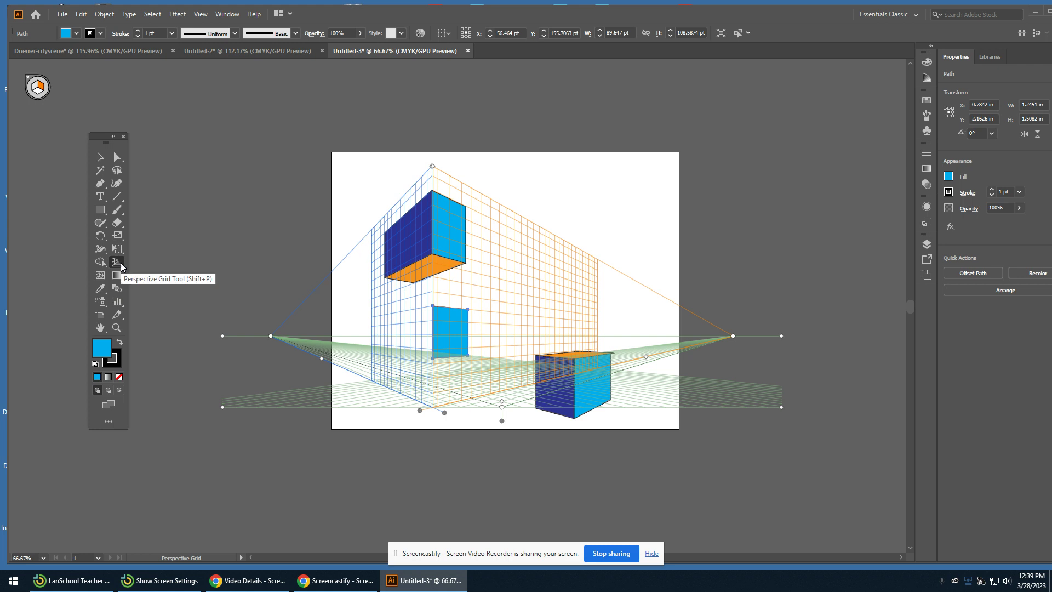
{"action": "left_click", "coordinate": [35, 87]}
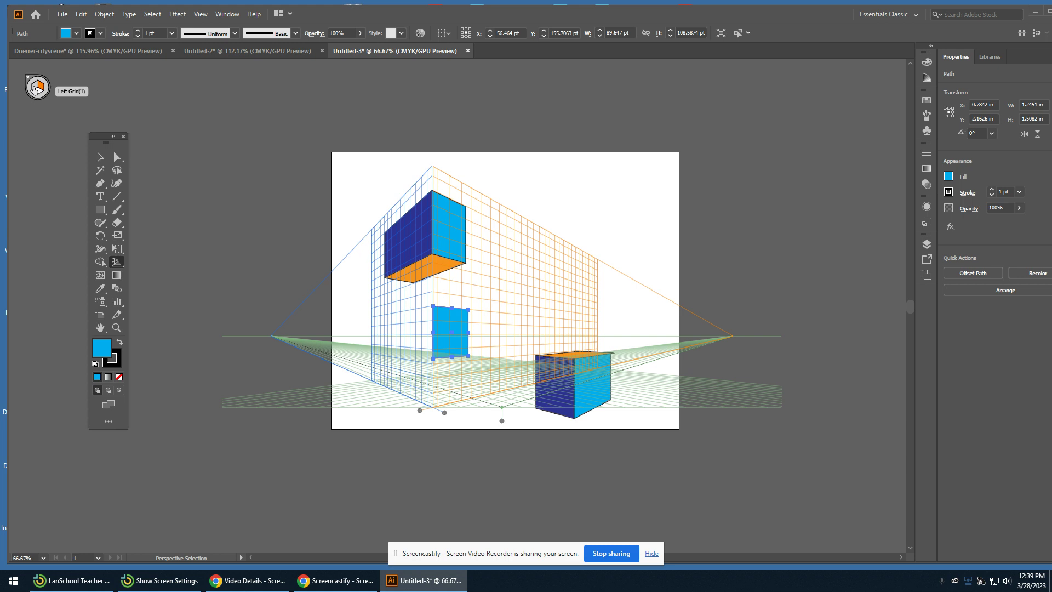
{"action": "left_click", "coordinate": [35, 88]}
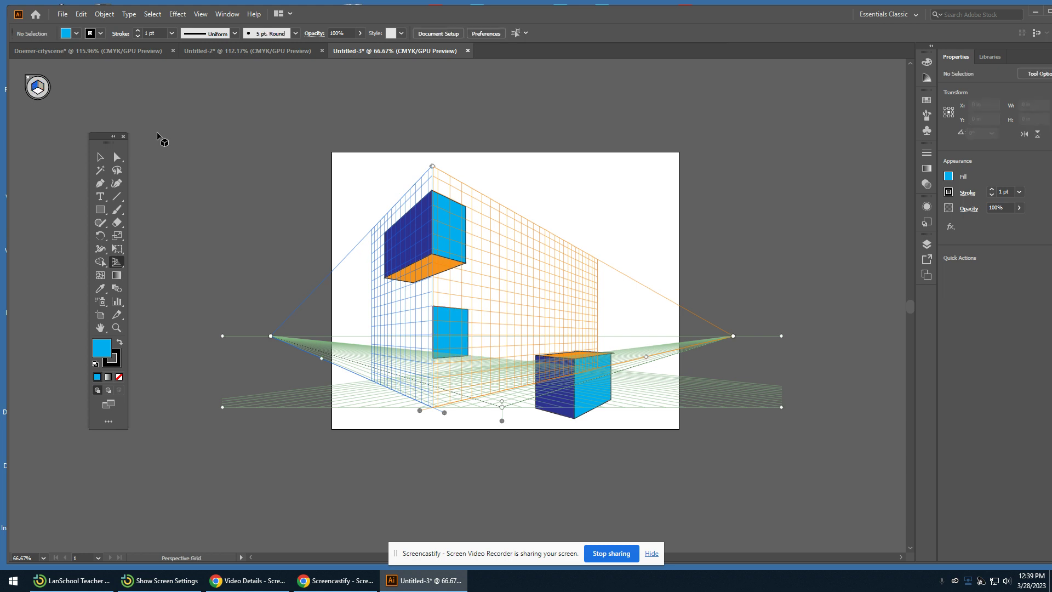
{"action": "left_click", "coordinate": [100, 156]}
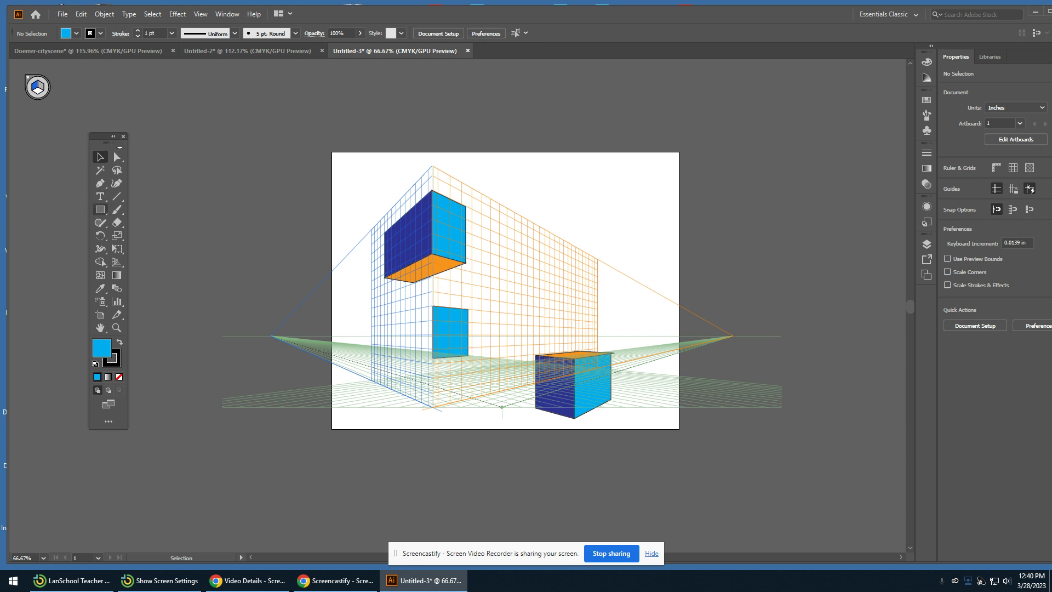
{"action": "left_click", "coordinate": [101, 209]}
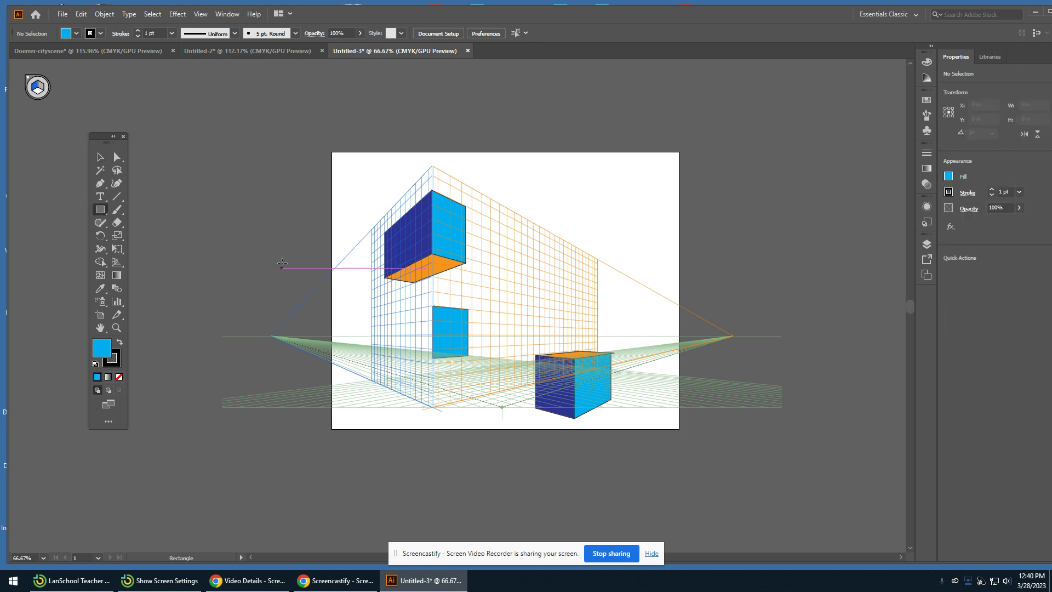
{"action": "left_click", "coordinate": [75, 34]}
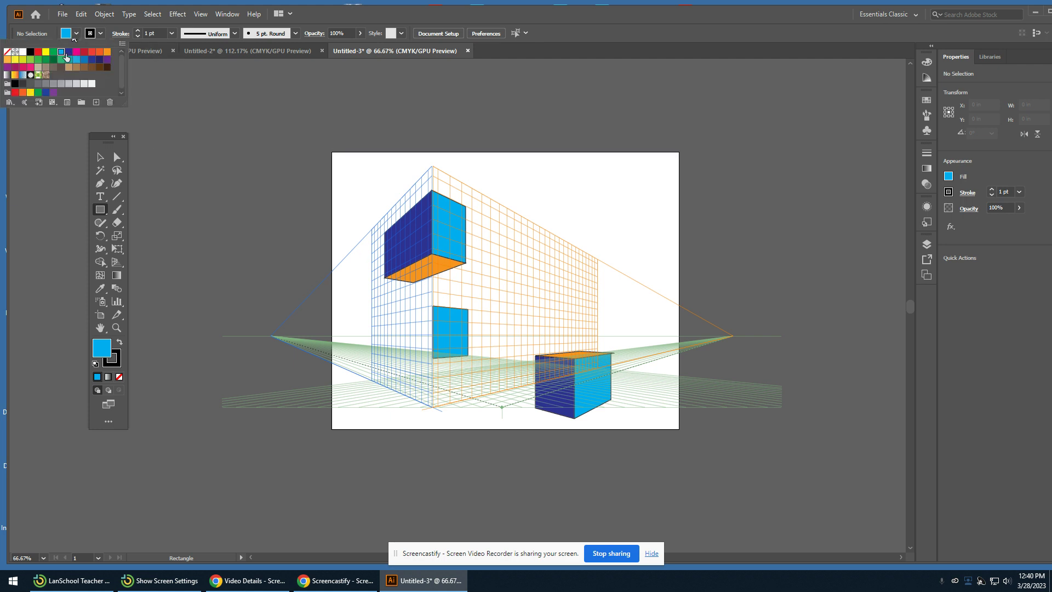
{"action": "left_click", "coordinate": [69, 52]}
{"action": "left_click", "coordinate": [426, 312]}
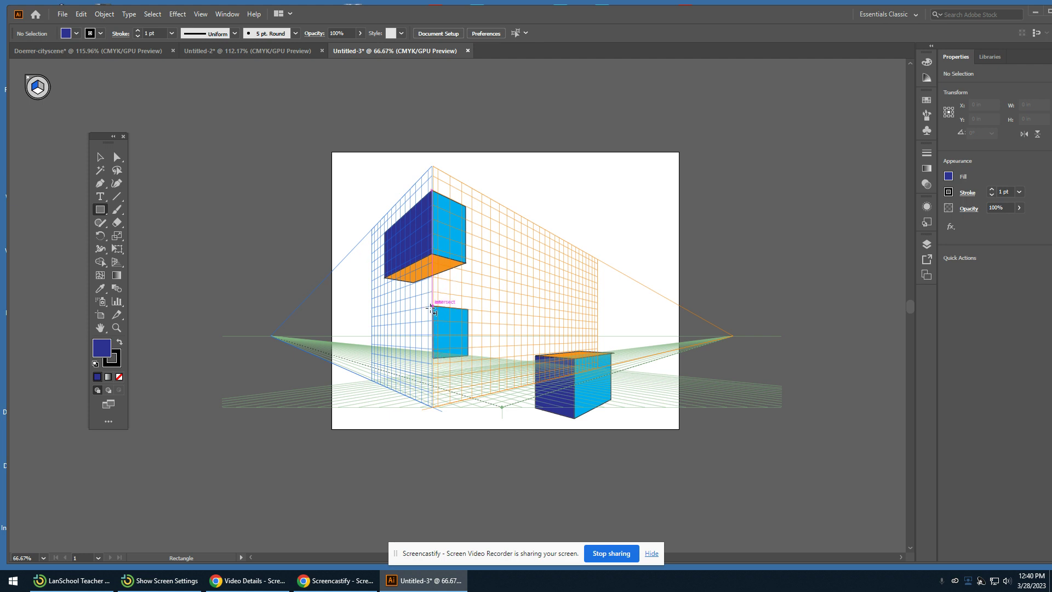
{"action": "left_click_drag", "start_coordinate": [432, 306], "coordinate": [400, 354]}
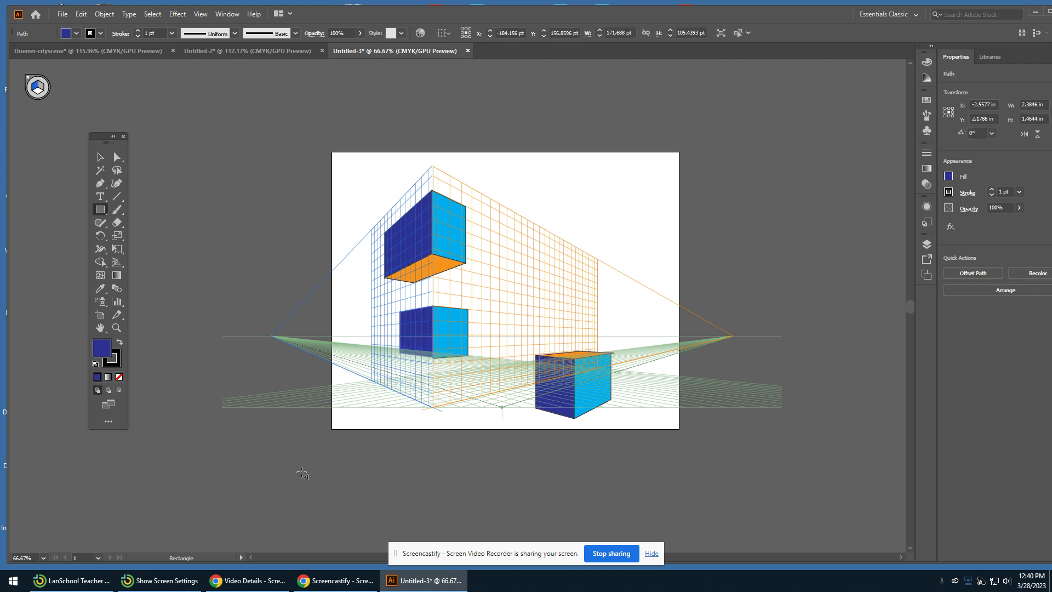
{"action": "left_click", "coordinate": [100, 156]}
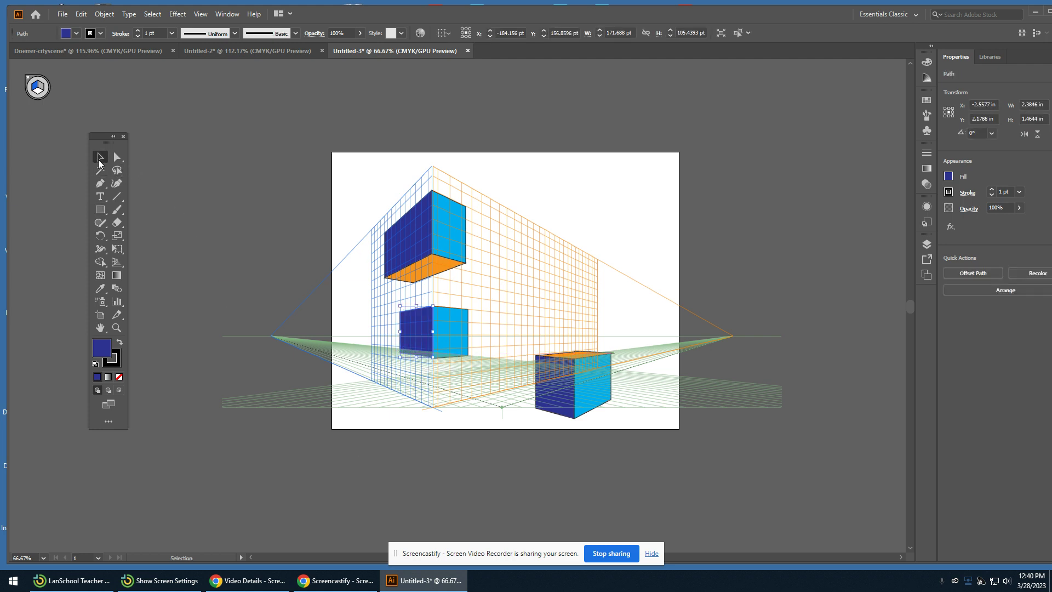
{"action": "left_click", "coordinate": [711, 280]}
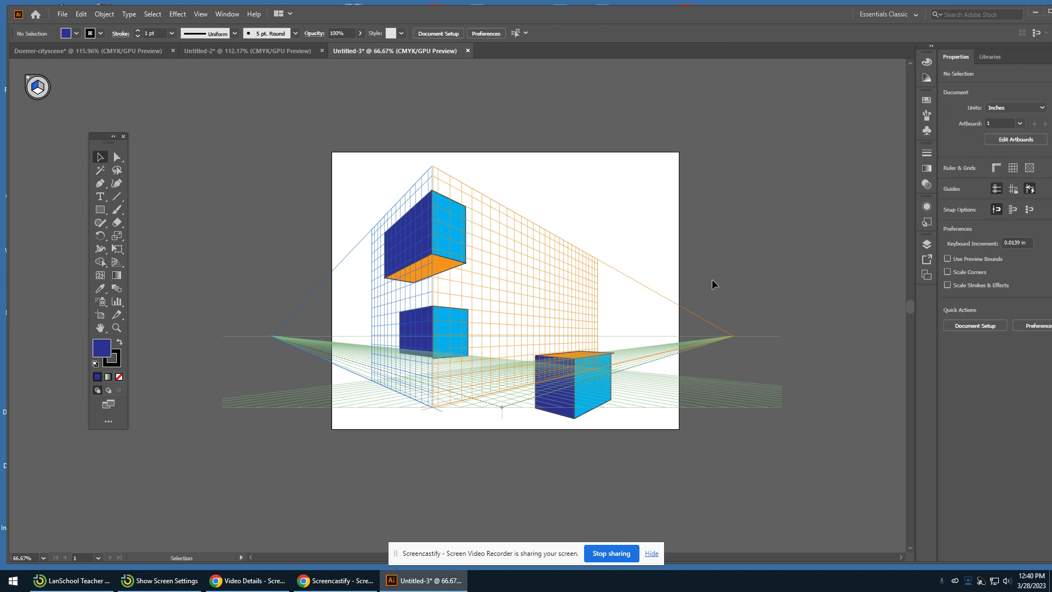